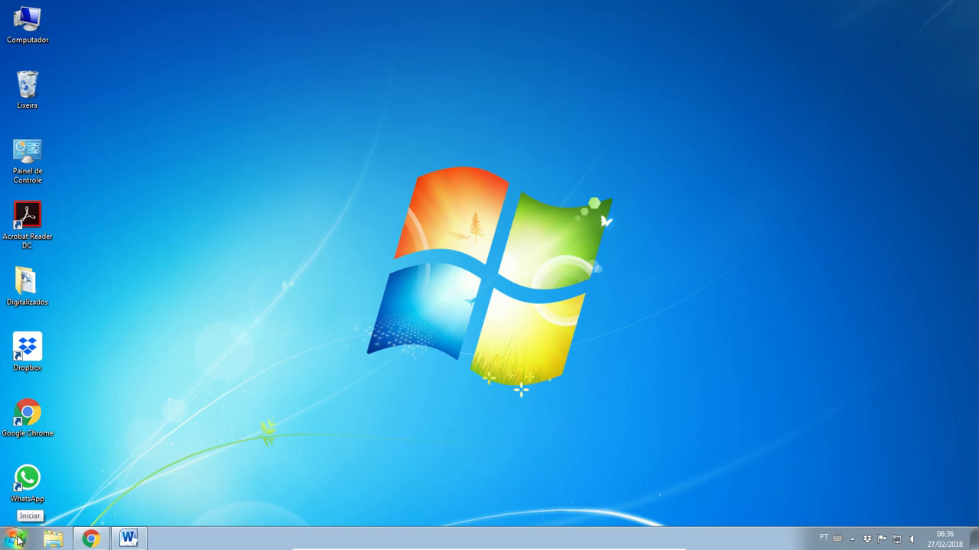
# - Launch Microsoft Word 2010 from the installed Microsoft Office programs and maximize its window
pyautogui.click(17, 539)
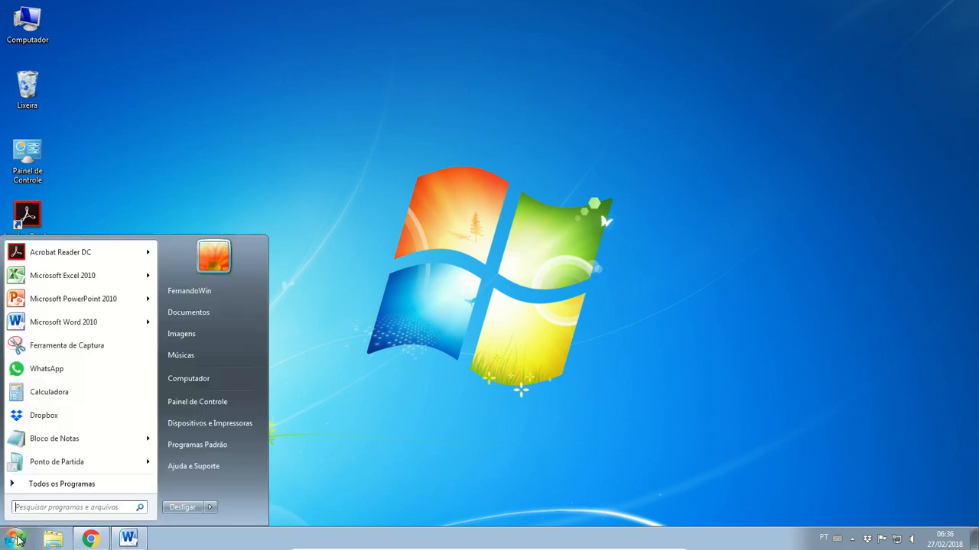
pyautogui.click(62, 489)
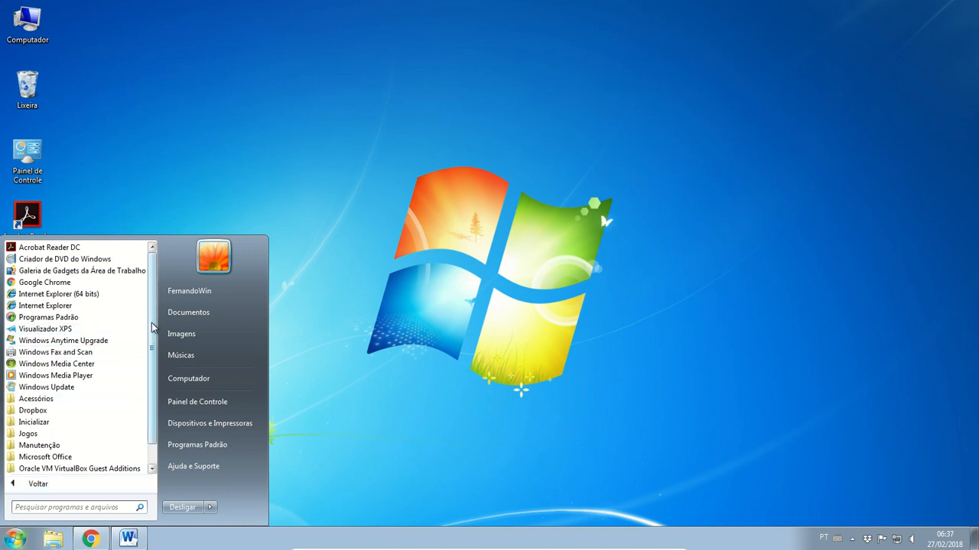
pyautogui.scroll(-1, 152, 367)
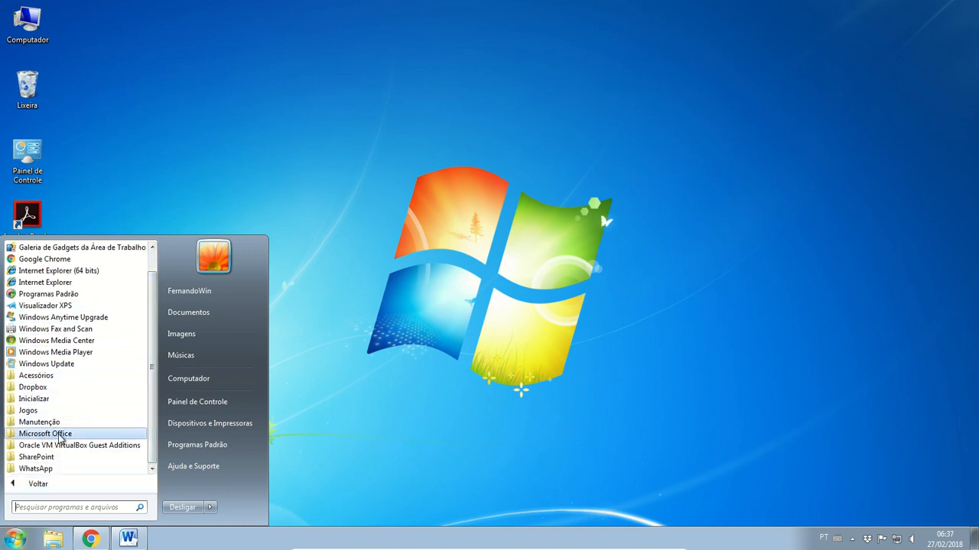
pyautogui.click(67, 436)
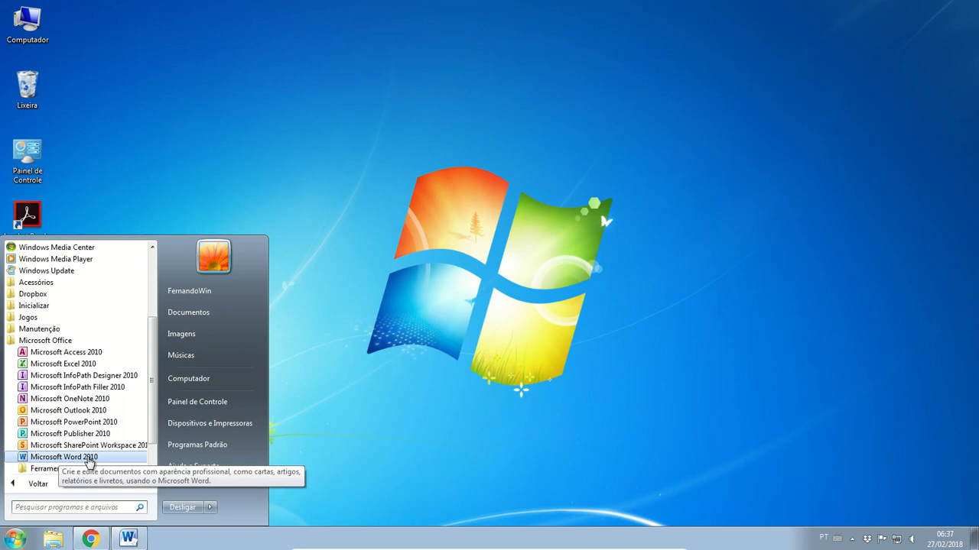
pyautogui.click(89, 459)
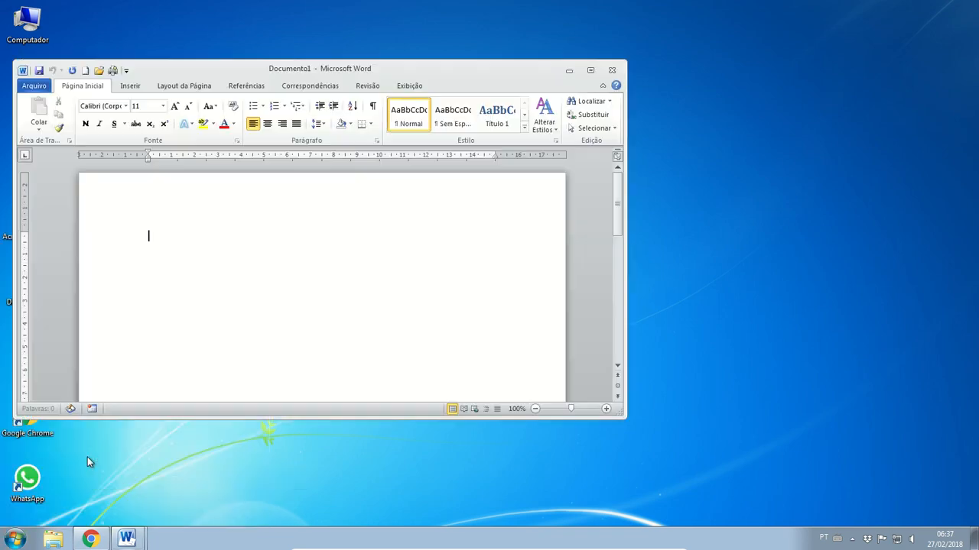
pyautogui.click(592, 70)
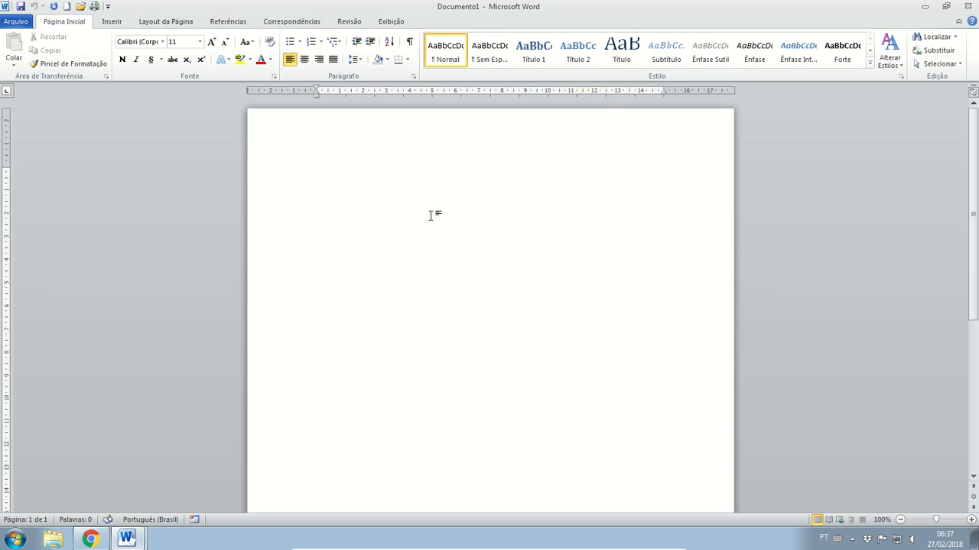
# - Close the blank document and view the window control options of the open memo
pyautogui.click(969, 11)
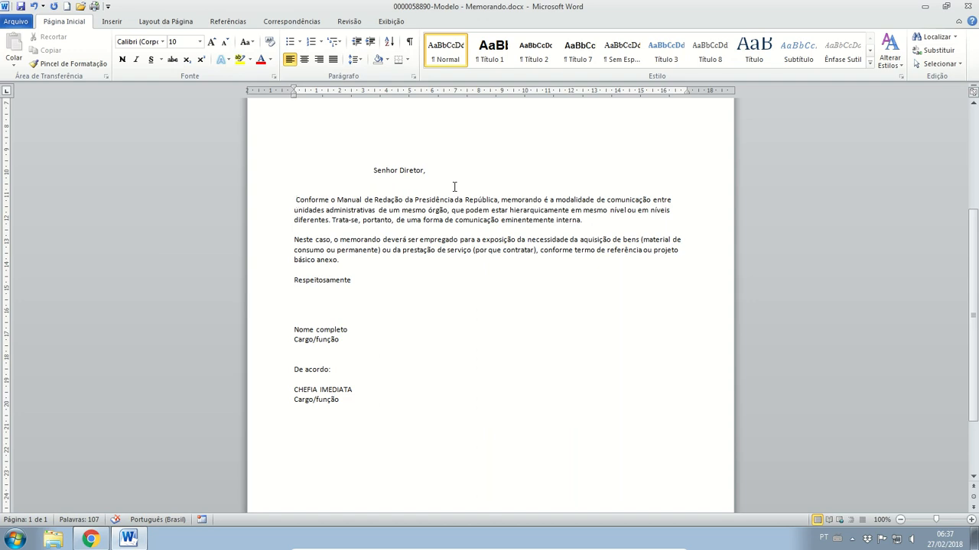
pyautogui.scroll(6, 454, 186)
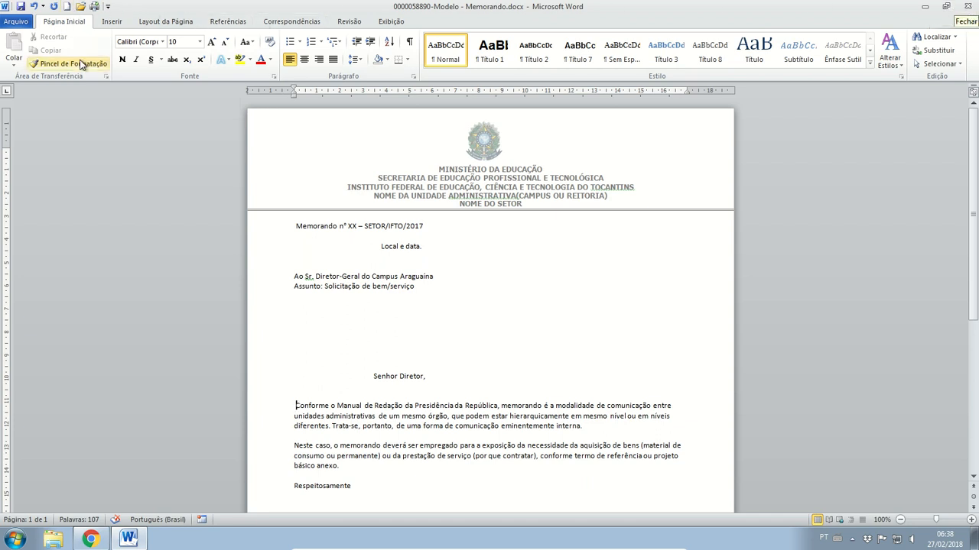
pyautogui.click(4, 8)
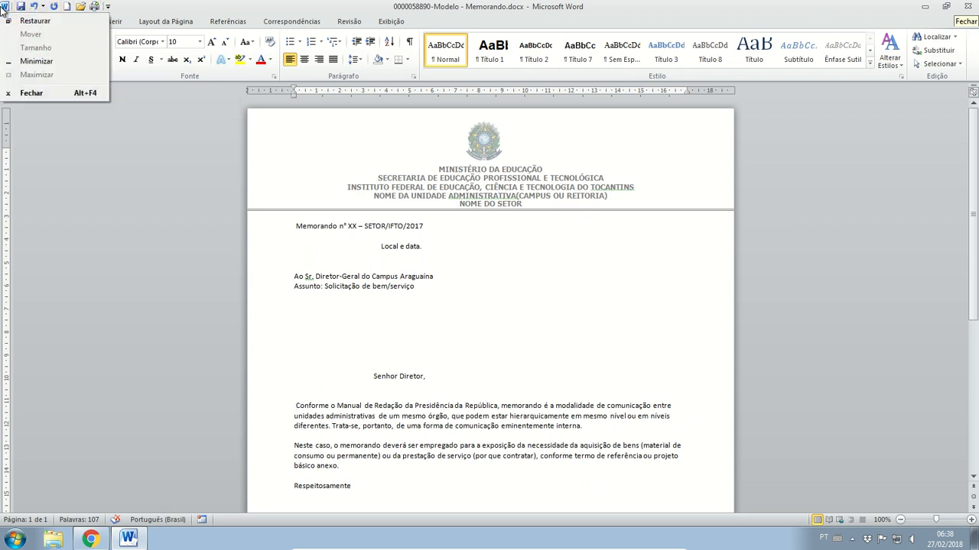
pyautogui.click(75, 141)
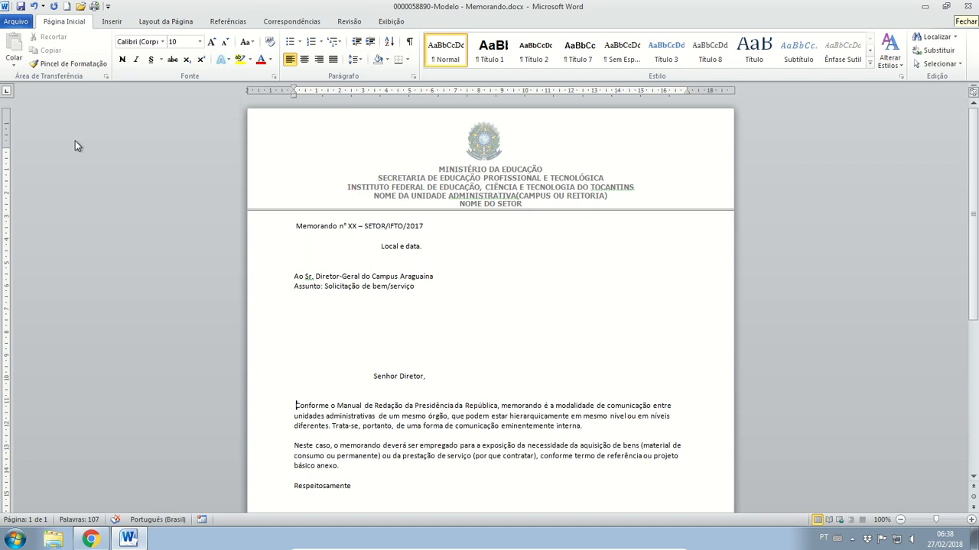
pyautogui.click(5, 7)
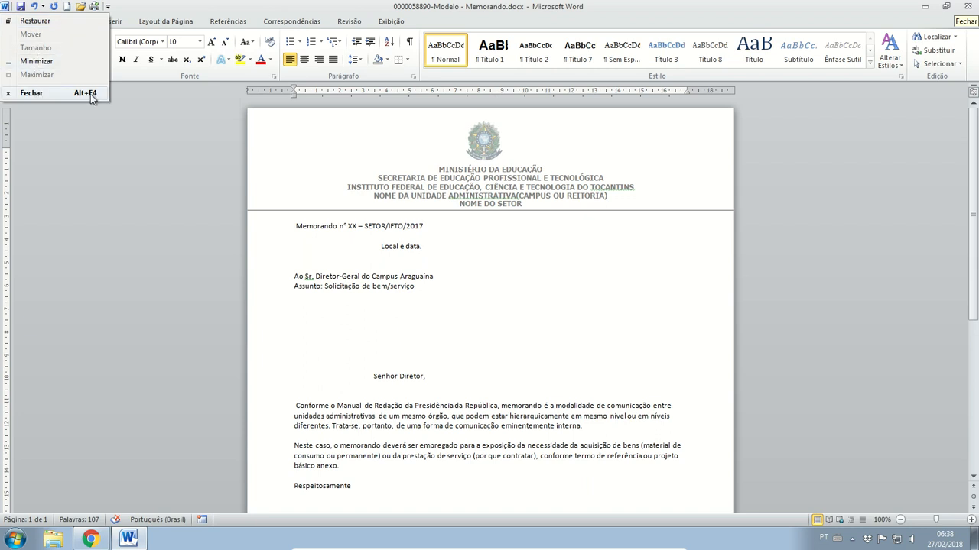
pyautogui.click(112, 167)
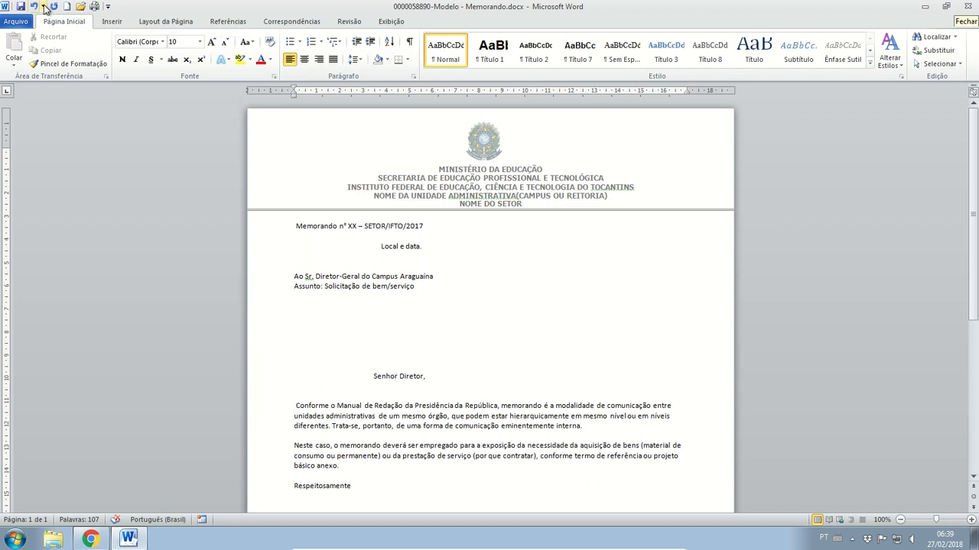
# - Customize the quick access commands: remove Impressão Rápida and add Ortografia e Gramática and Visualização de Impressão e Imprimir
pyautogui.click(108, 8)
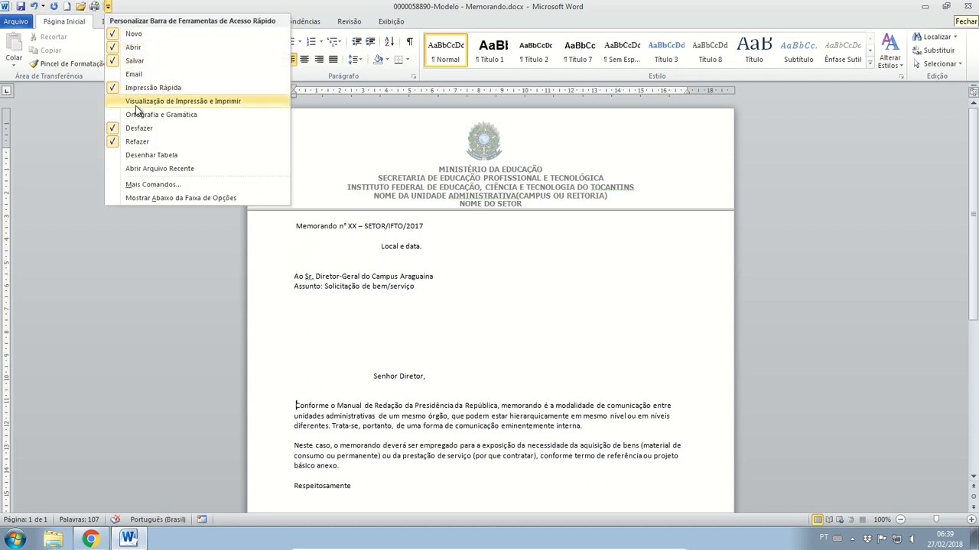
pyautogui.click(150, 87)
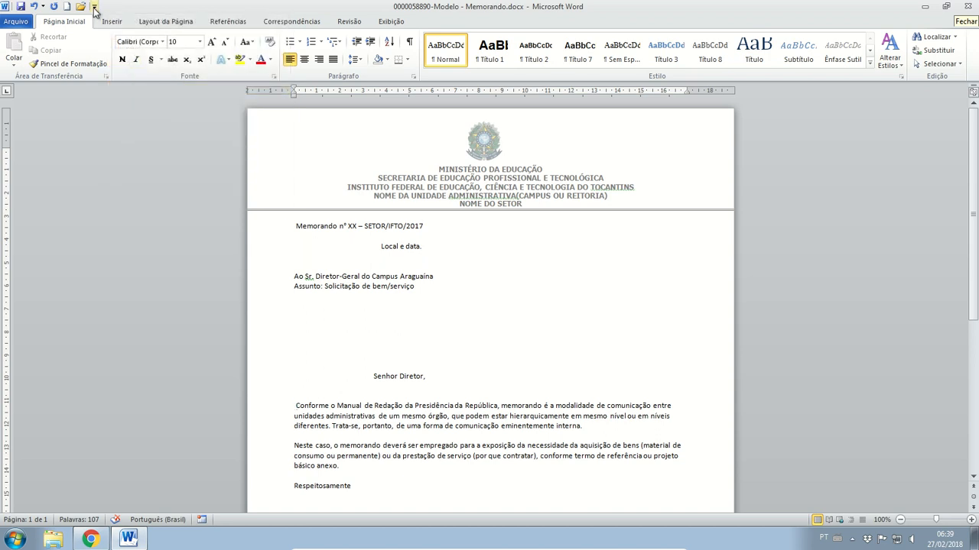
pyautogui.click(94, 8)
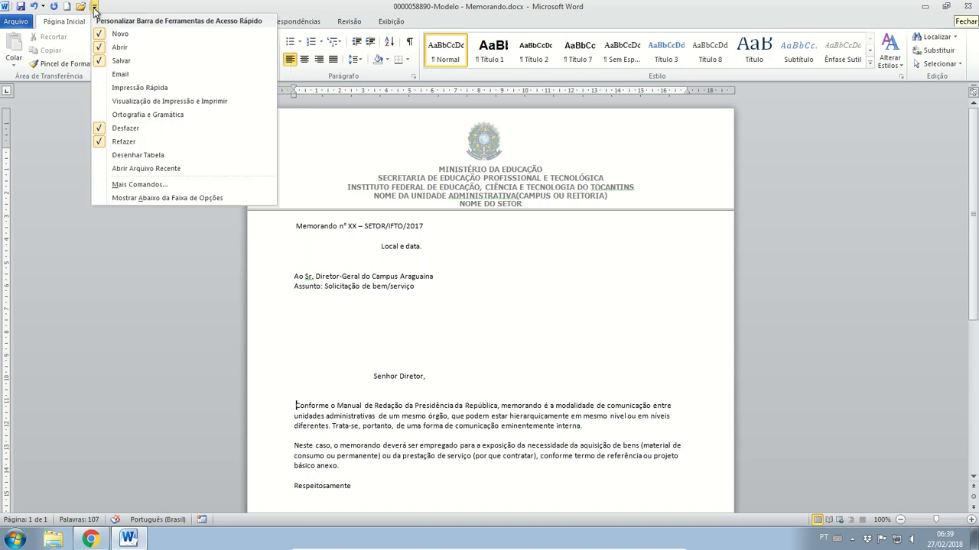
pyautogui.click(138, 114)
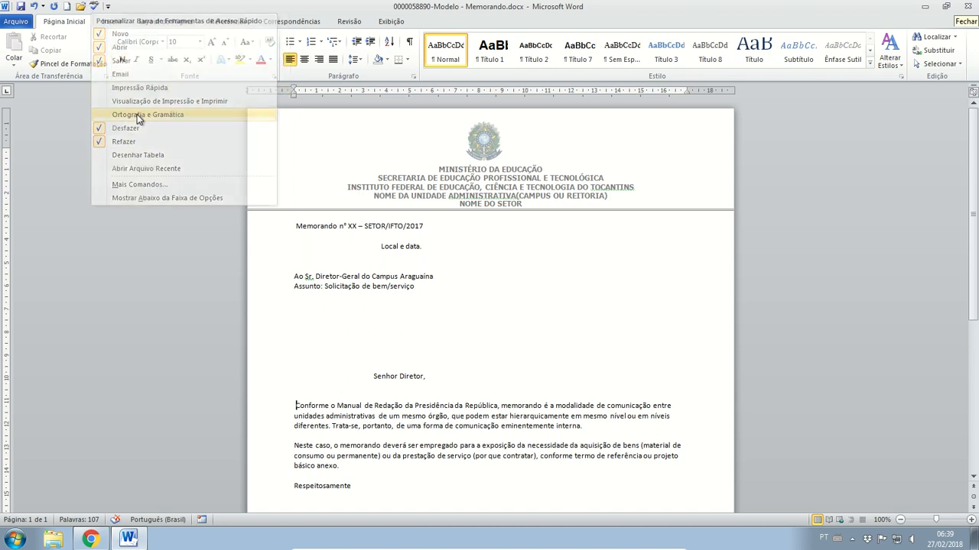
pyautogui.click(108, 8)
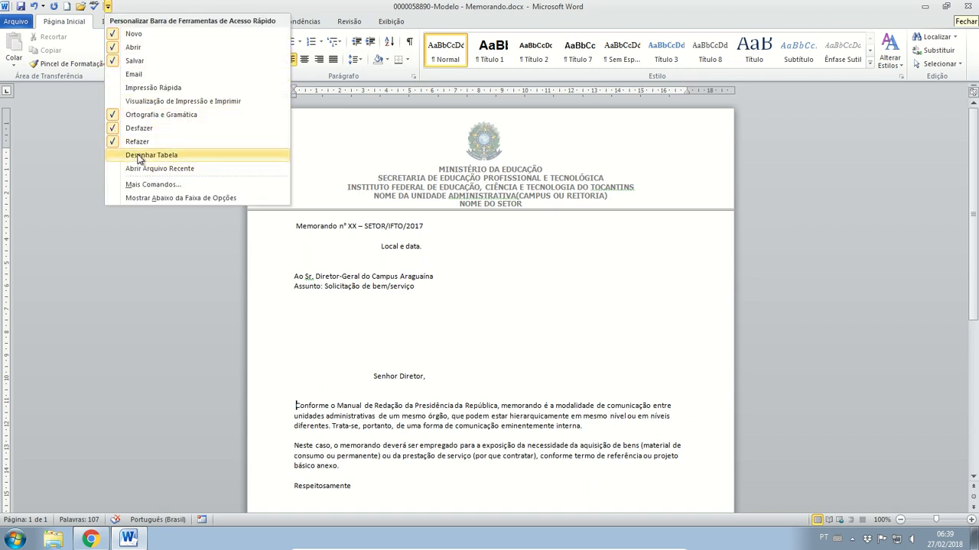
pyautogui.click(137, 102)
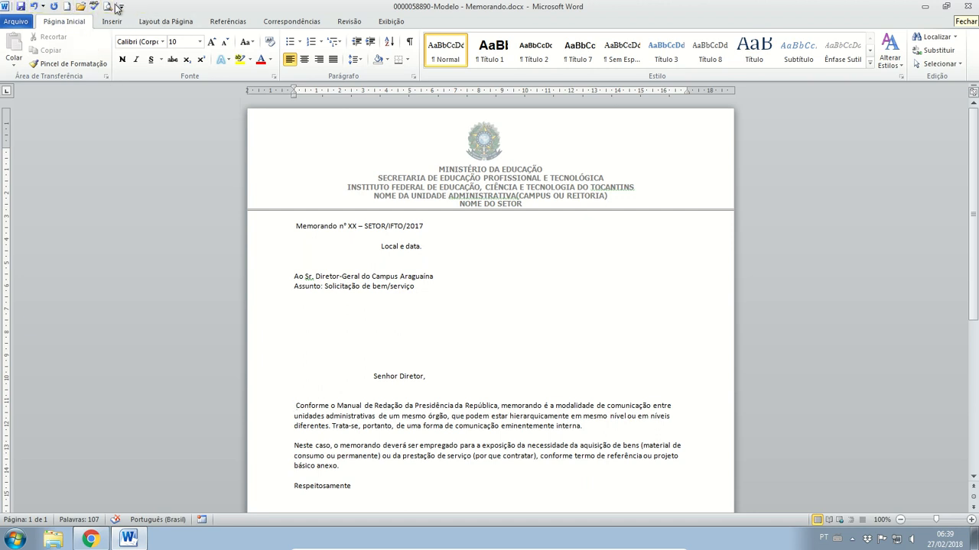
# - Examine the memo's file information, recent documents, new document templates, print, save-and-send and general Word options
pyautogui.click(16, 22)
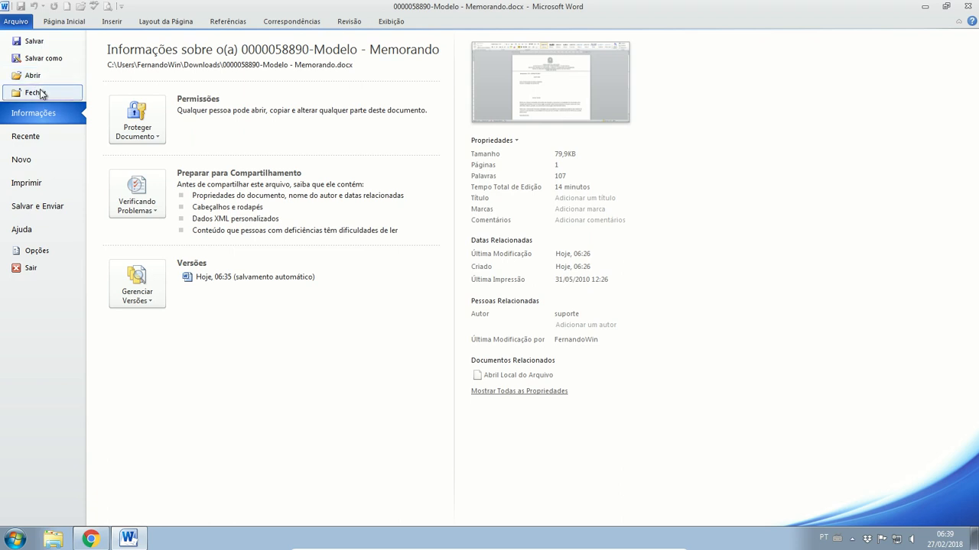
pyautogui.click(46, 144)
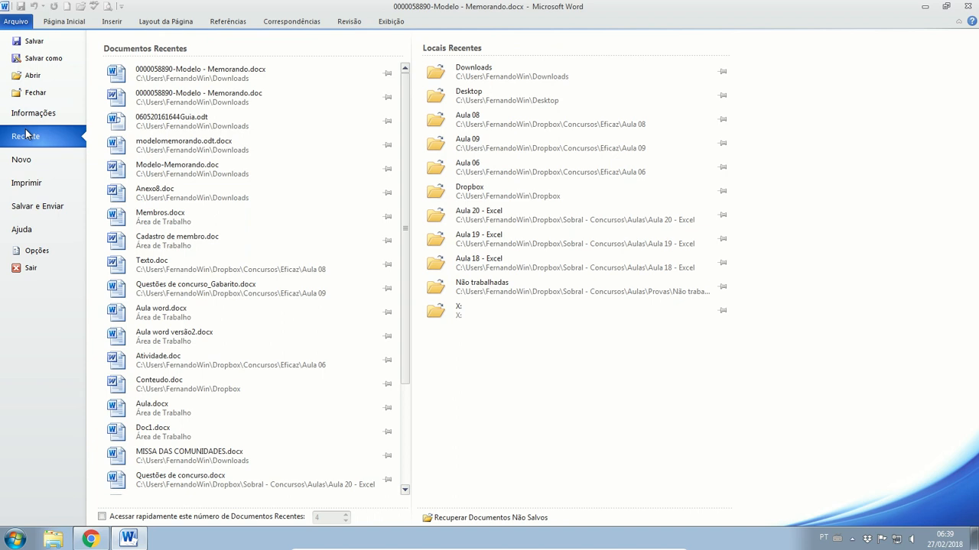
pyautogui.click(35, 117)
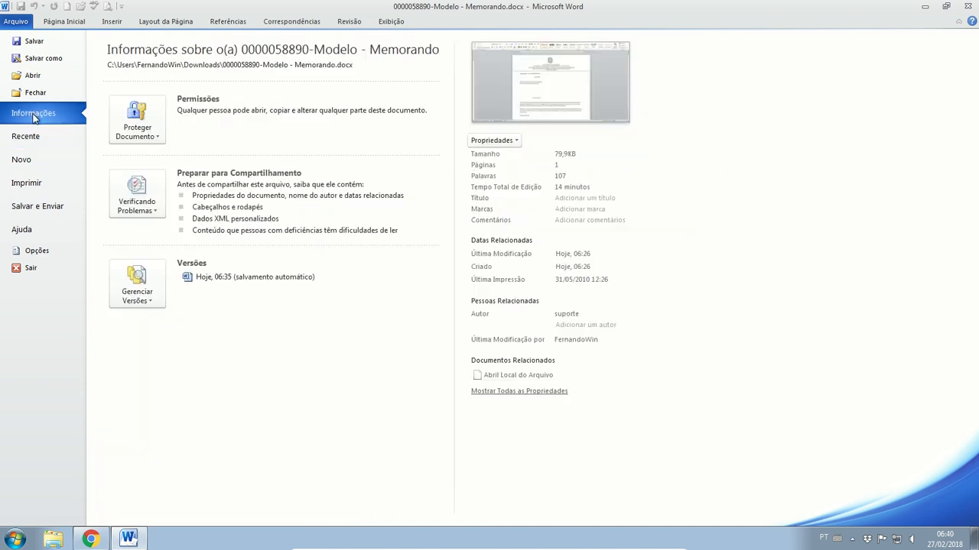
pyautogui.click(22, 160)
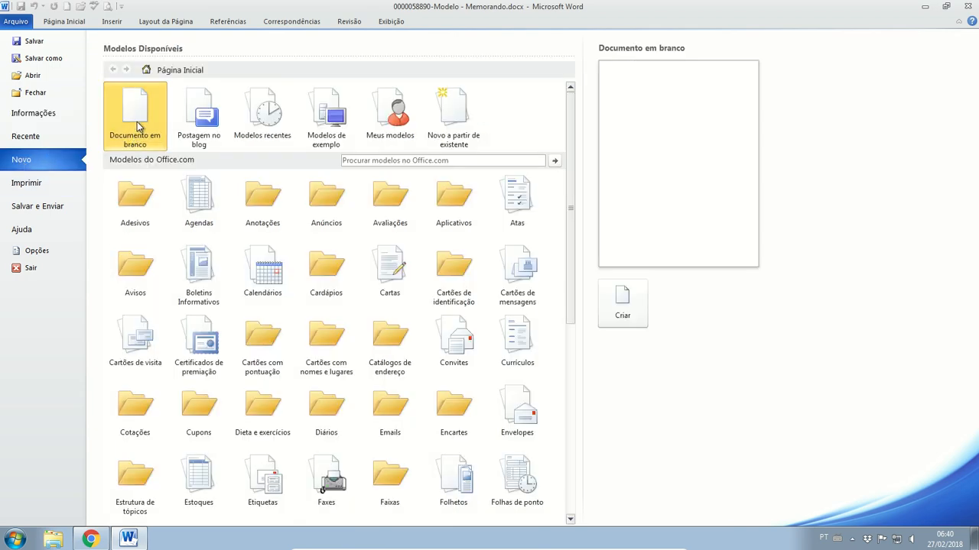
pyautogui.click(30, 186)
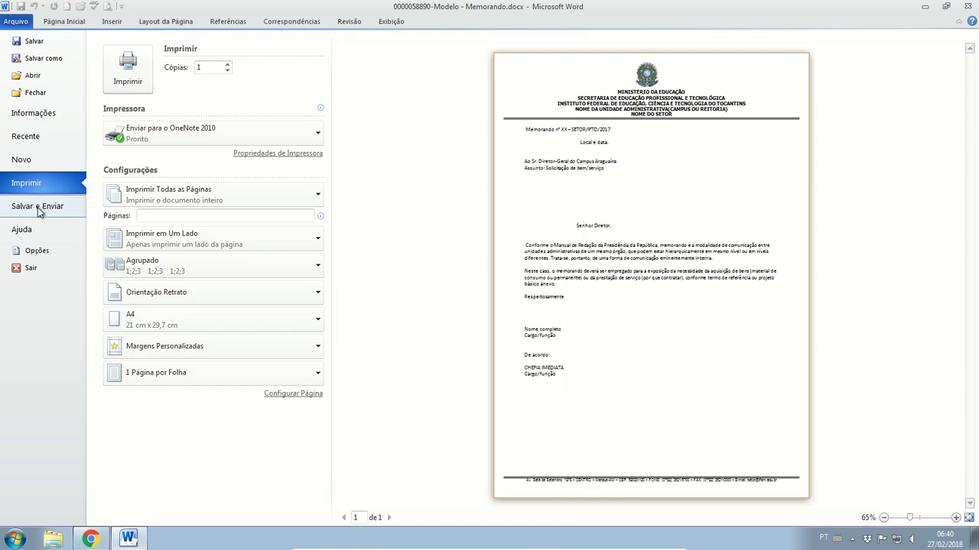
pyautogui.click(38, 207)
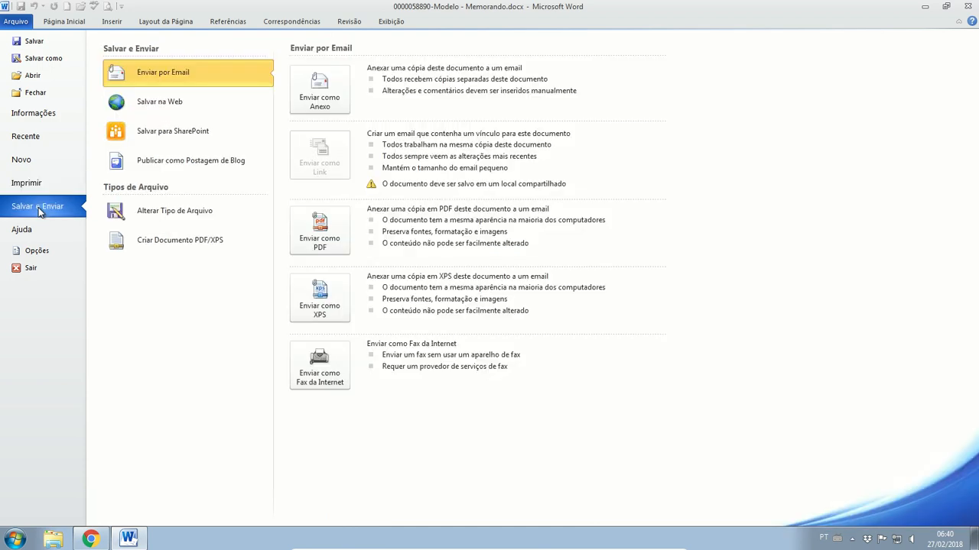
pyautogui.click(41, 249)
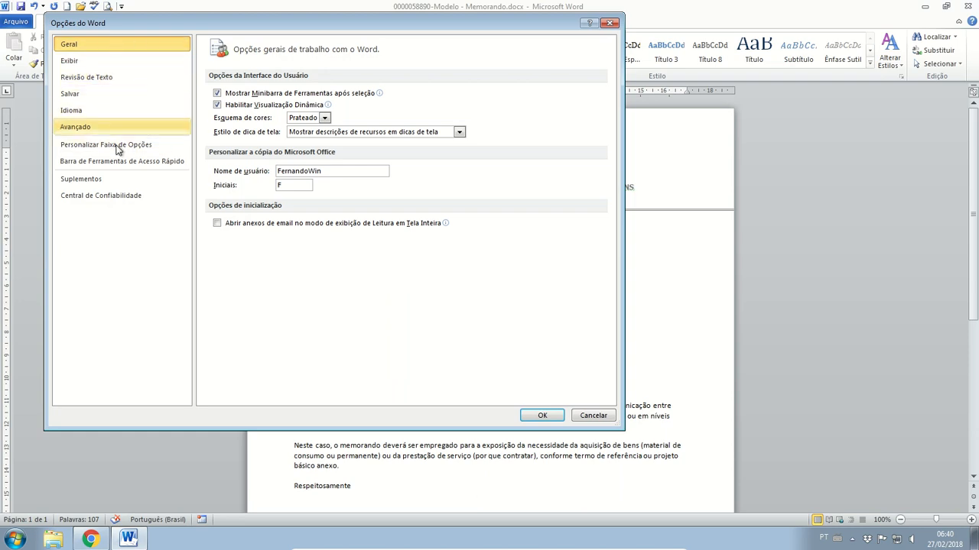
pyautogui.click(610, 24)
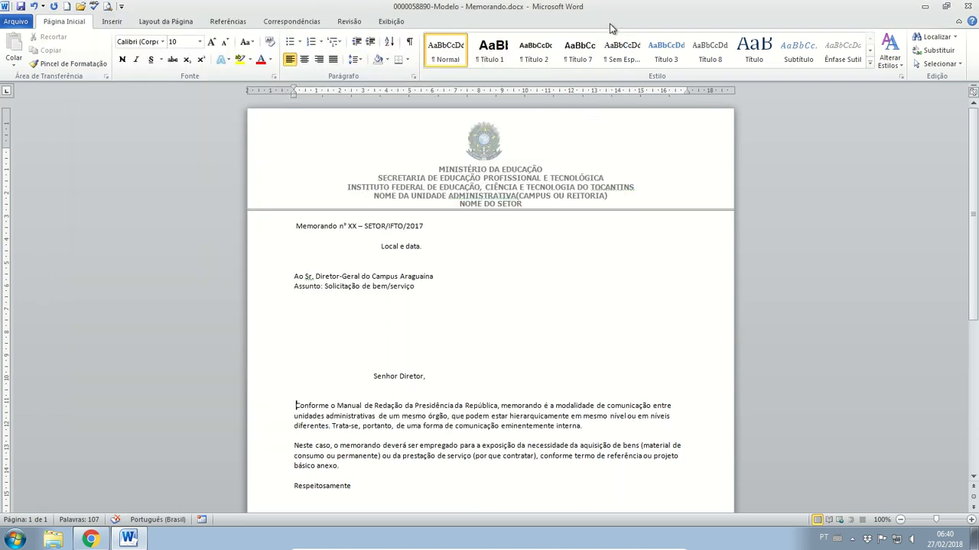
# - Create a new blank document from the Documento em branco template
pyautogui.click(15, 21)
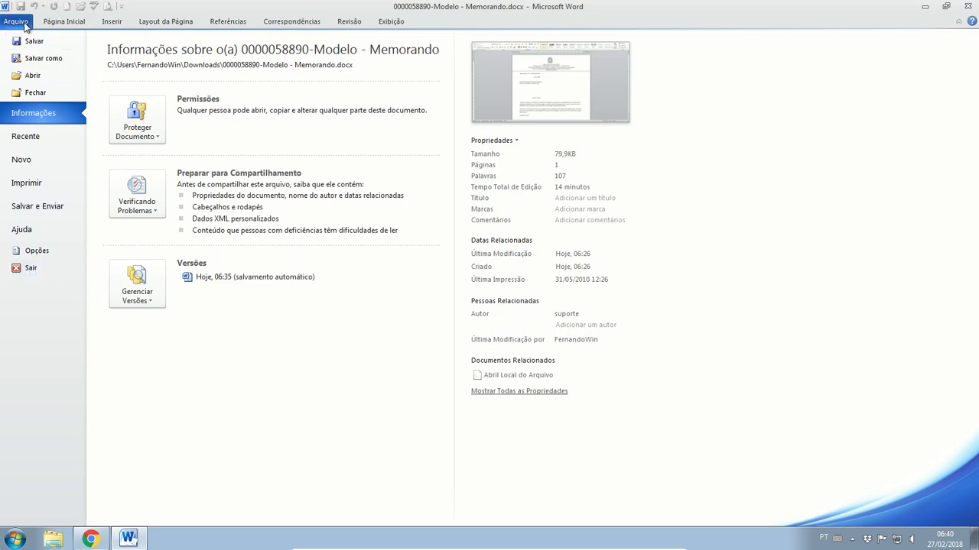
pyautogui.click(29, 163)
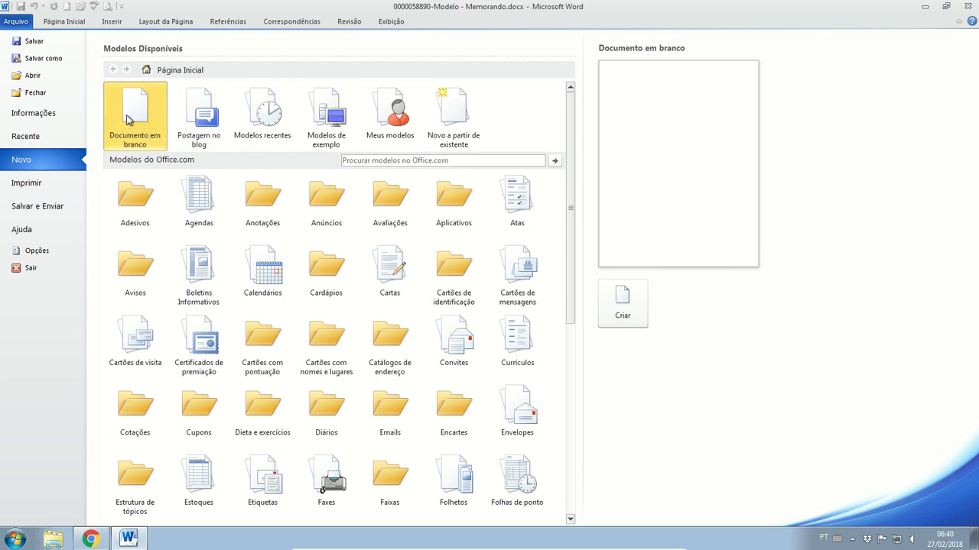
pyautogui.click(624, 308)
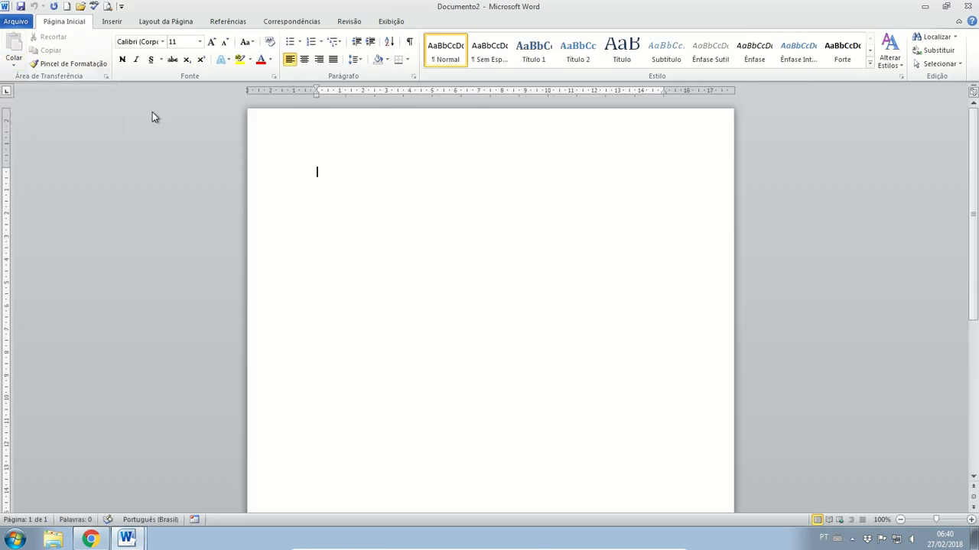
# - Start saving the new document in the Downloads folder and name the file Aula1
pyautogui.click(15, 20)
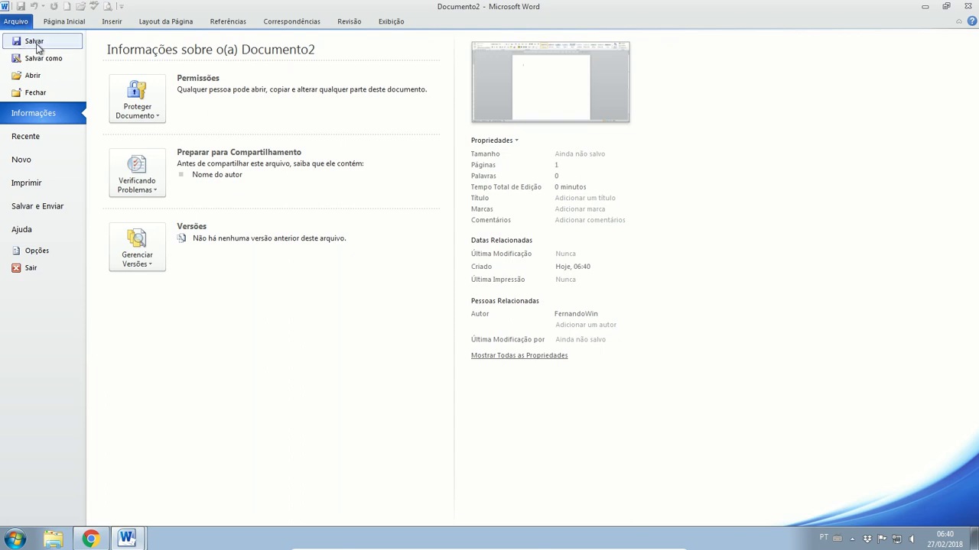
pyautogui.click(34, 42)
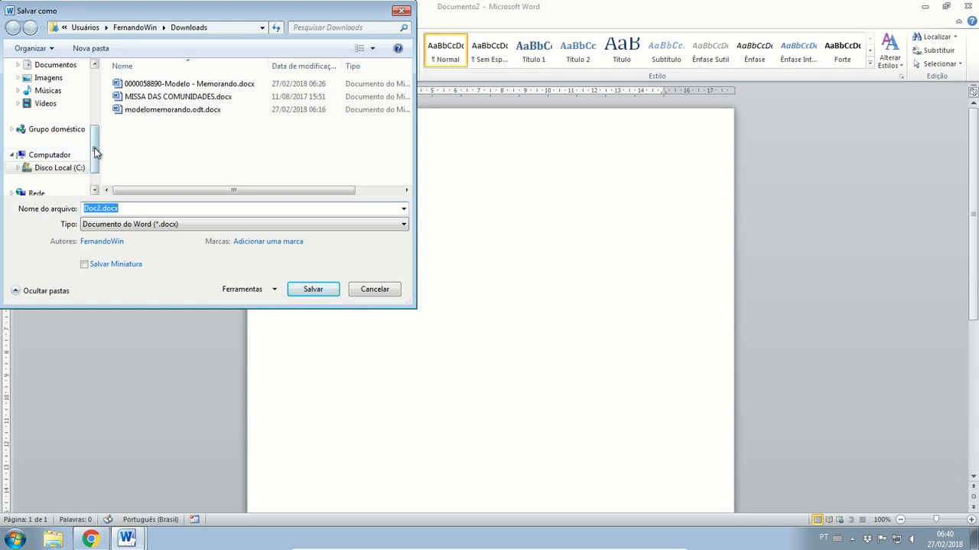
pyautogui.moveTo(97, 147)
pyautogui.mouseDown()
pyautogui.moveTo(104, 84)
pyautogui.moveTo(98, 138)
pyautogui.mouseUp()
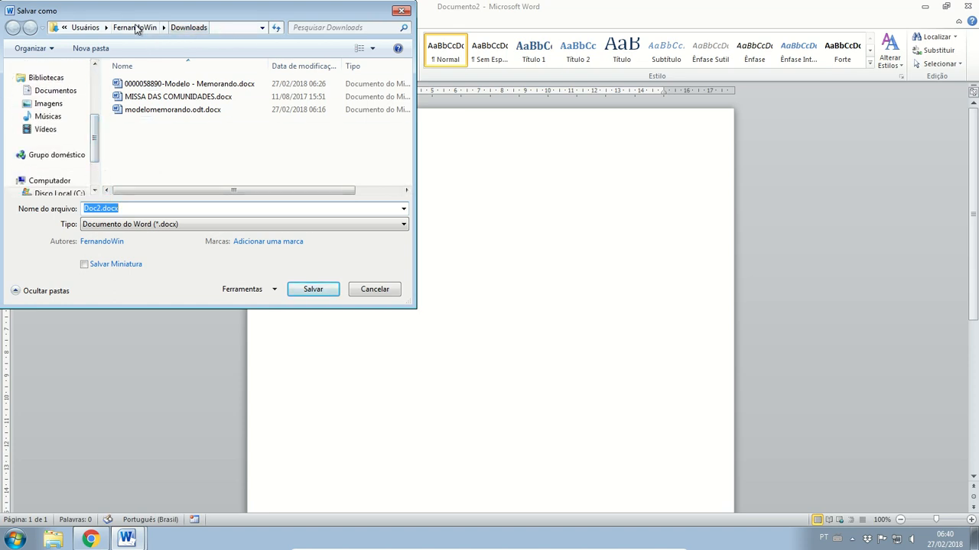
pyautogui.click(138, 210)
pyautogui.doubleClick(138, 209)
pyautogui.write('Aula')
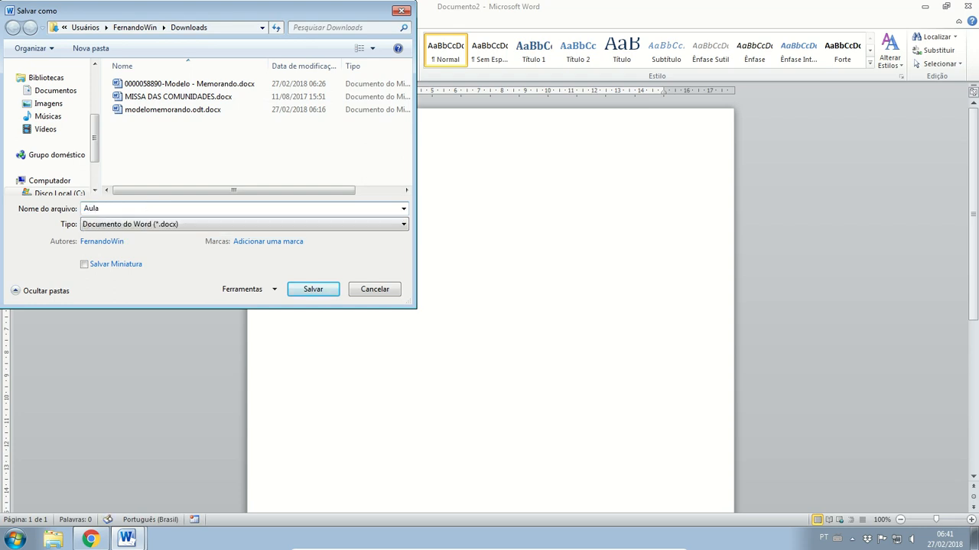
pyautogui.write('1')
# - Review the available file types and save Aula1 in Downloads as Documento do Word (*.docx)
pyautogui.click(176, 224)
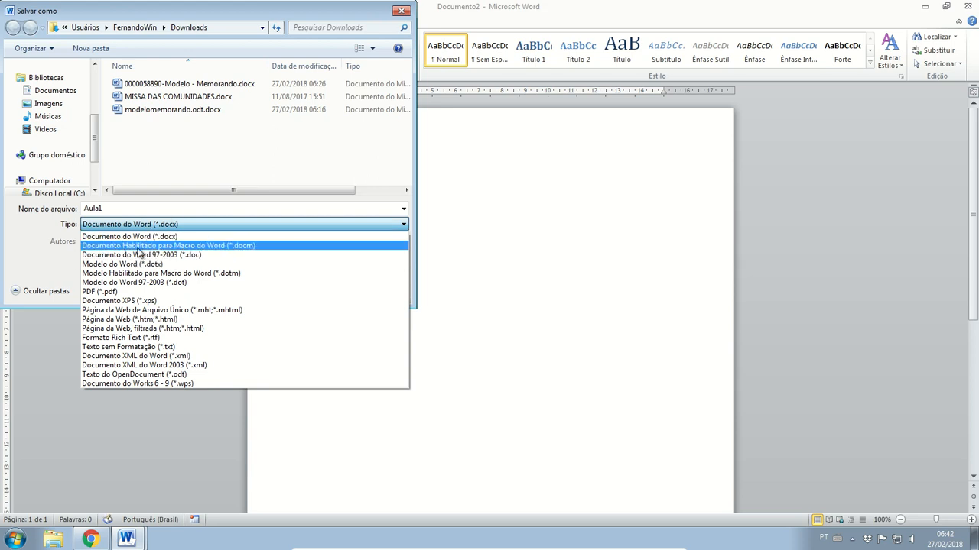
pyautogui.click(192, 163)
pyautogui.click(179, 224)
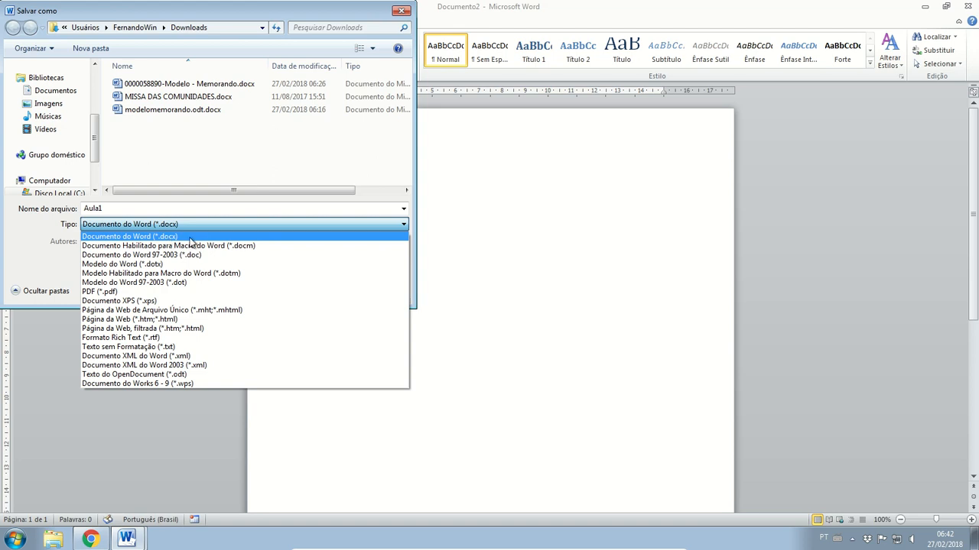
pyautogui.click(211, 168)
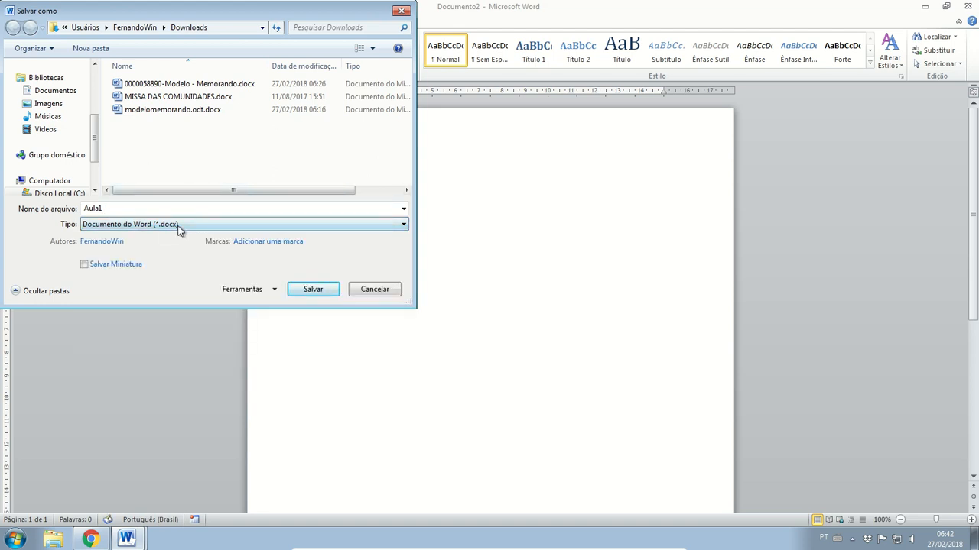
pyautogui.click(310, 291)
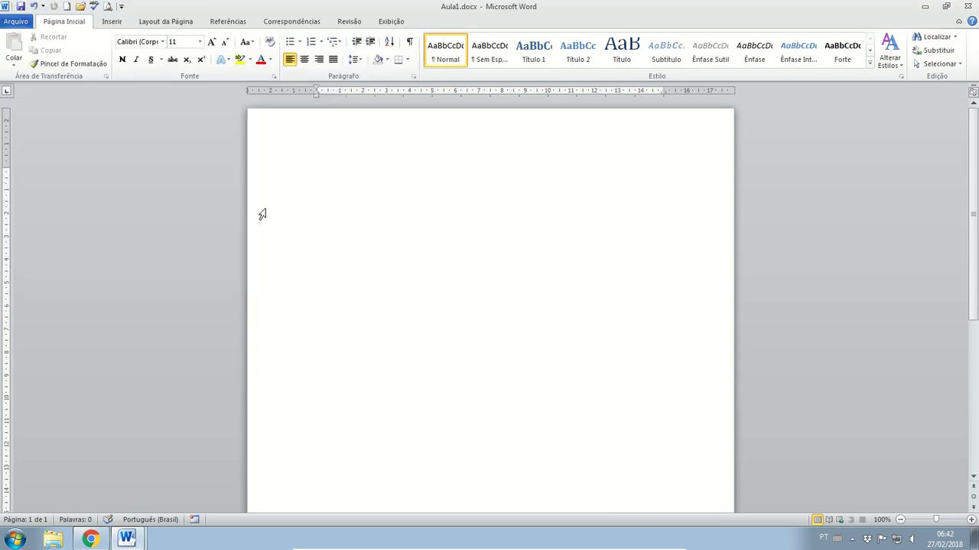
pyautogui.click(16, 21)
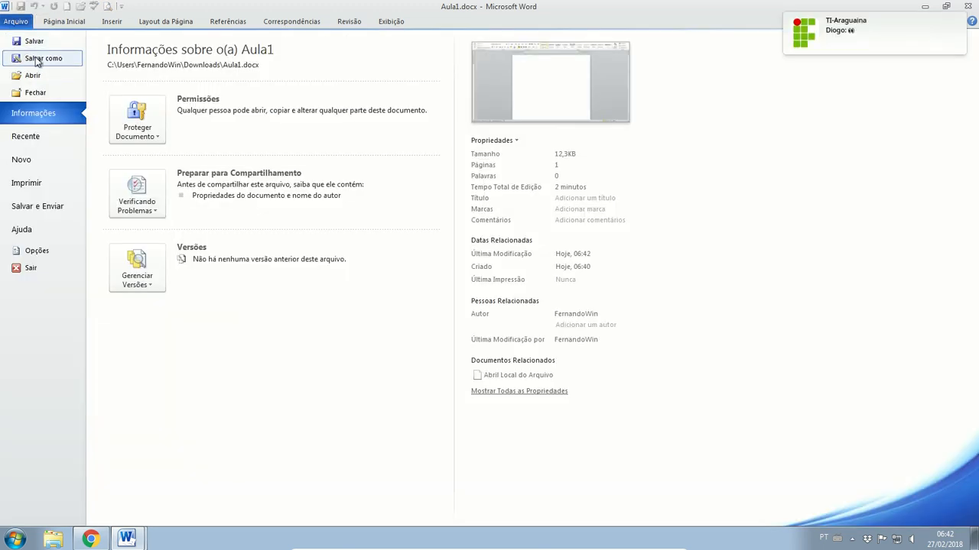
pyautogui.click(38, 59)
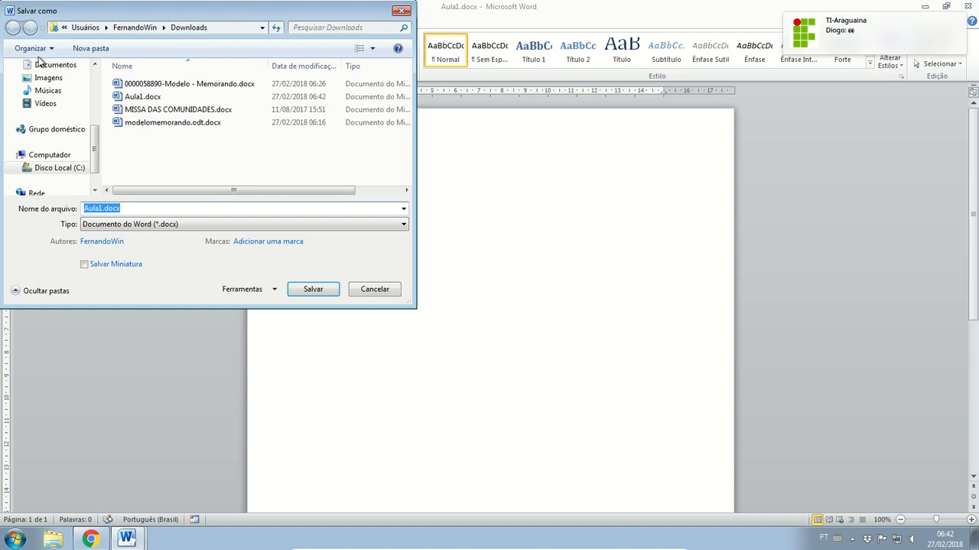
pyautogui.moveTo(121, 10); pyautogui.dragTo(175, 77)
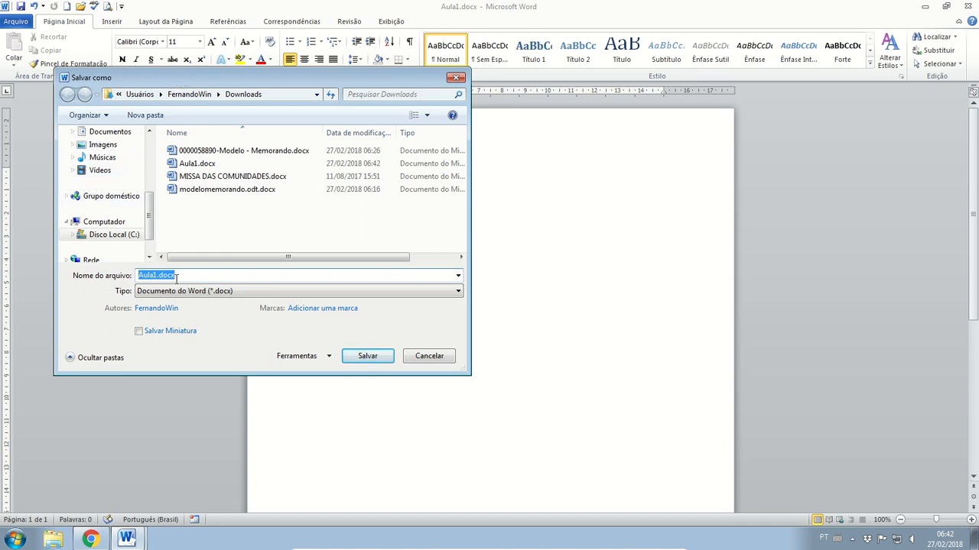
pyautogui.click(156, 275)
pyautogui.moveTo(156, 276); pyautogui.dragTo(154, 276)
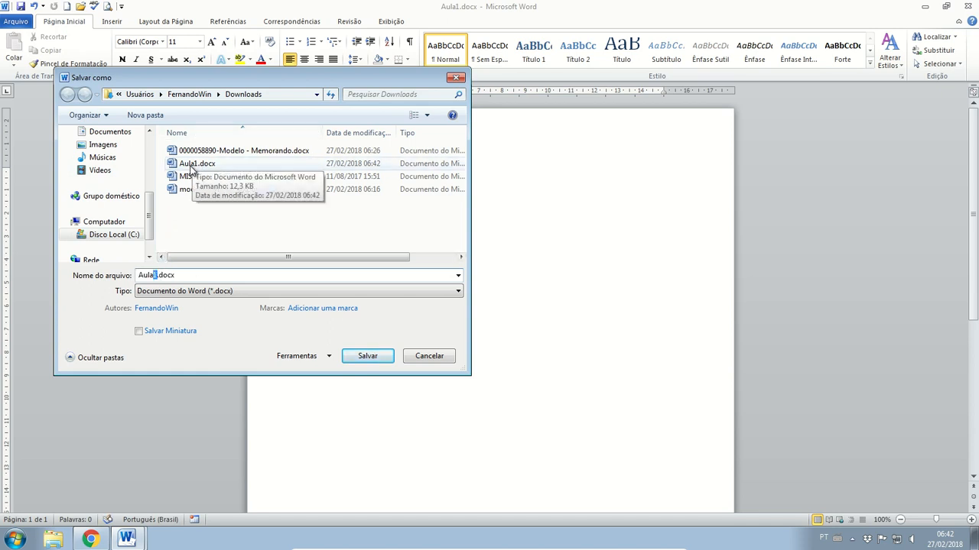
pyautogui.click(433, 356)
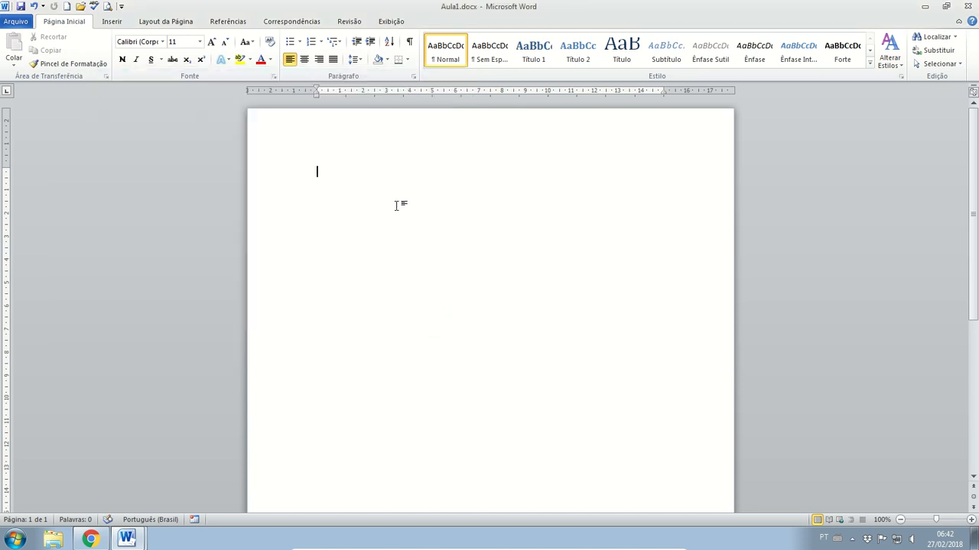
# - Write Aula01 in the document and start saving a copy of it named Aula2
pyautogui.write('Aula01')
pyautogui.click(17, 21)
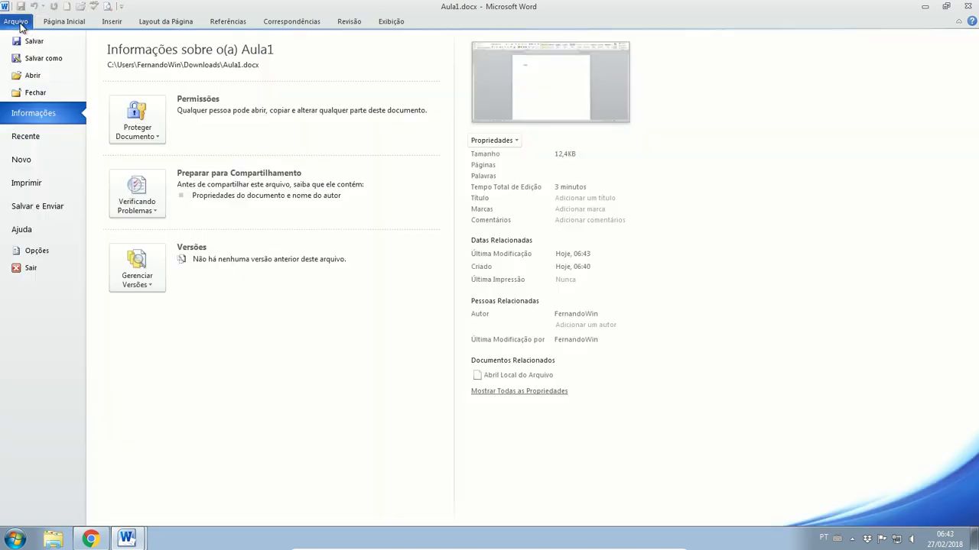
pyautogui.click(47, 58)
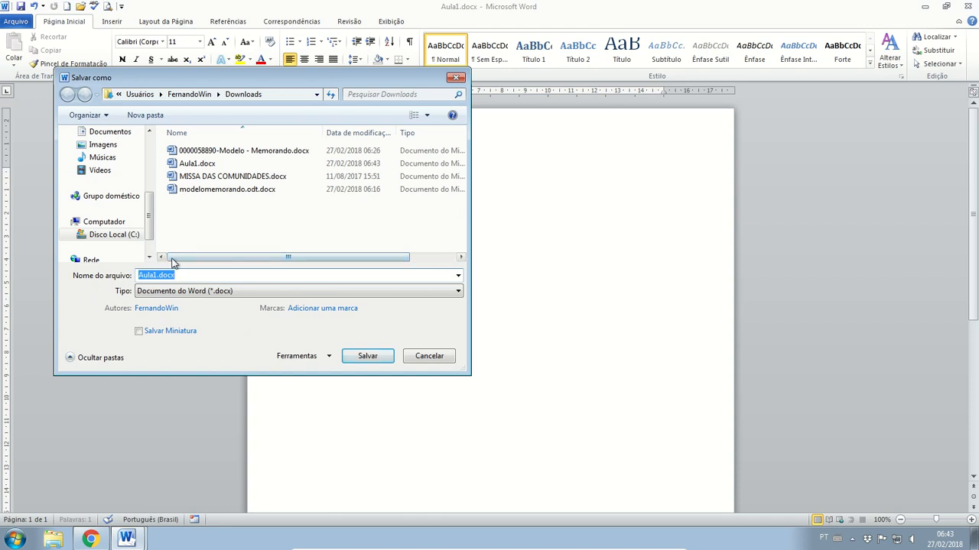
pyautogui.click(153, 276)
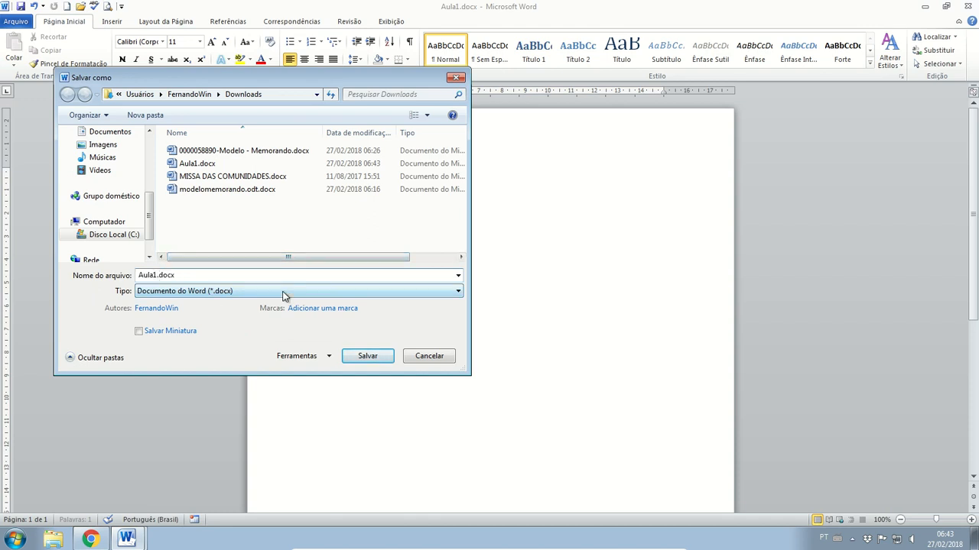
pyautogui.press('BackSpace')
pyautogui.write('2')
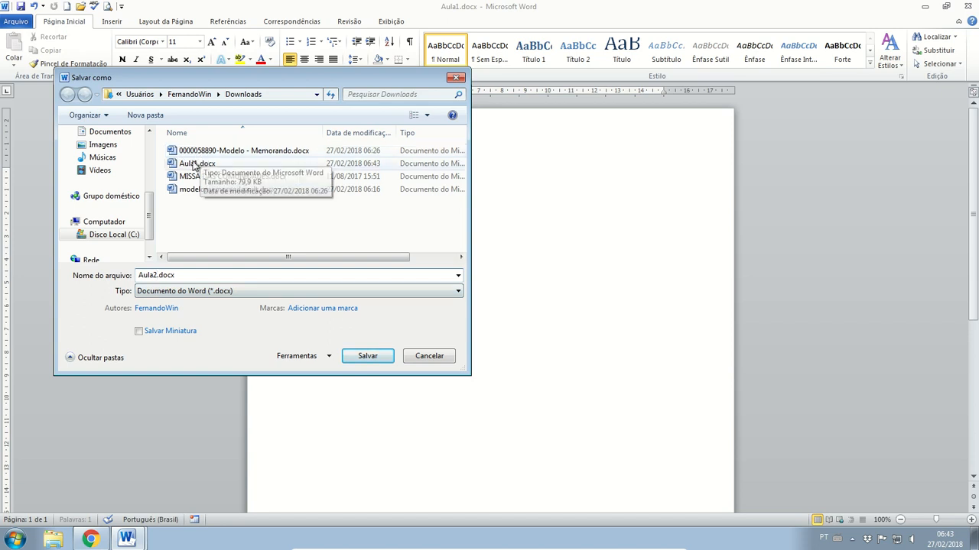
# - Save the Aula2 copy to Área de Trabalho in the Documento do Word 97-2003 (*.doc) format
pyautogui.scroll(5, 111, 191)
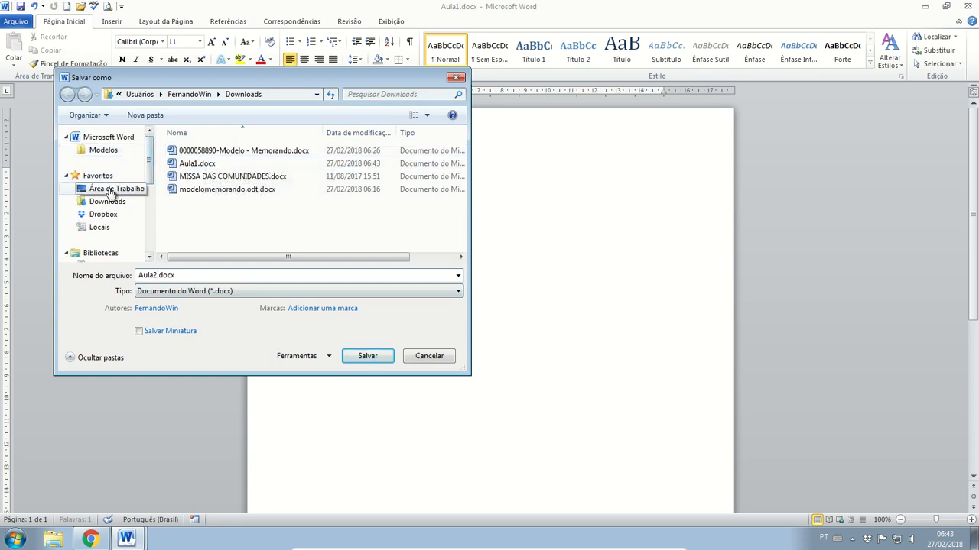
pyautogui.click(111, 191)
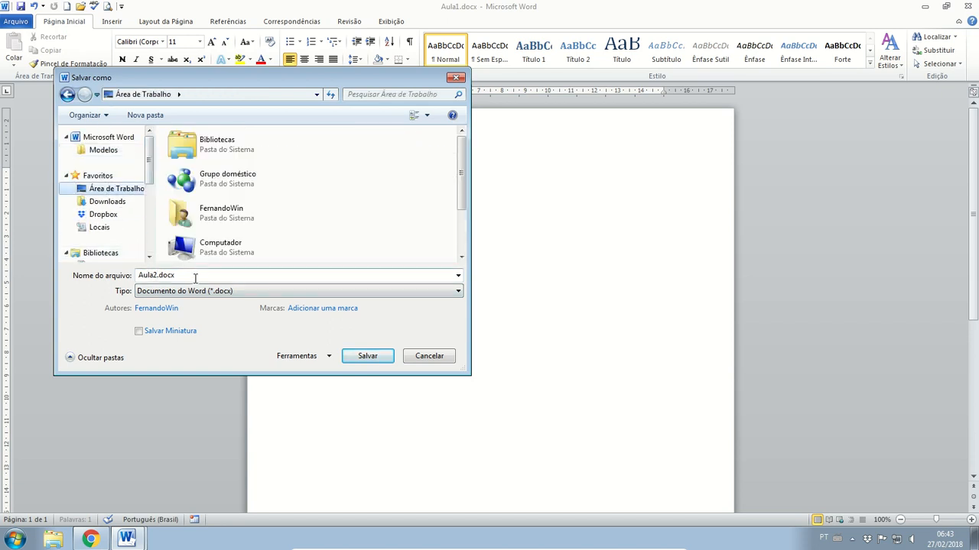
pyautogui.click(237, 297)
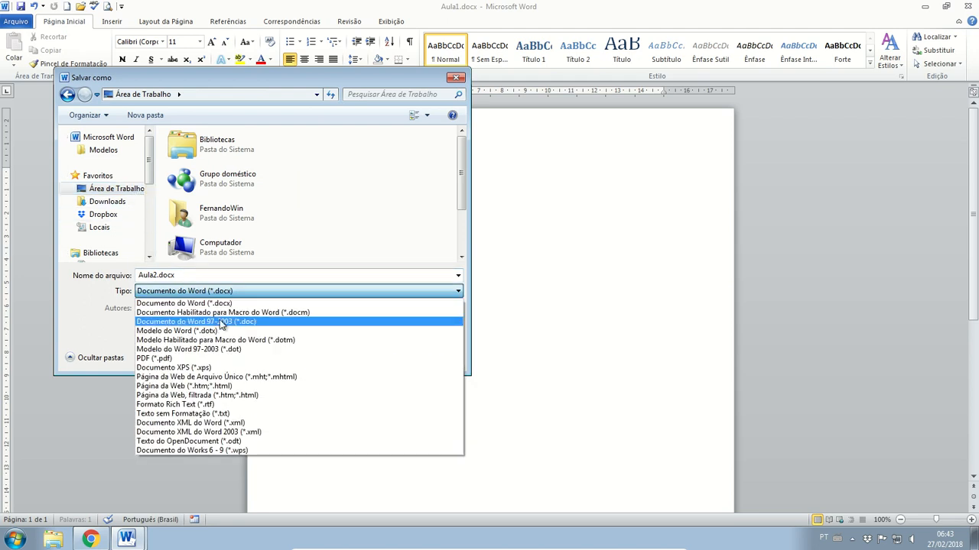
pyautogui.click(219, 319)
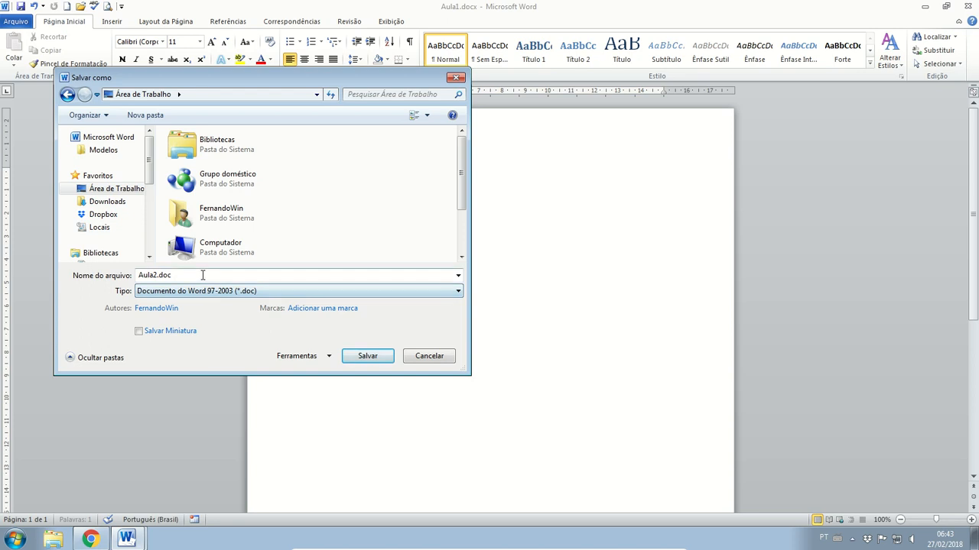
pyautogui.click(368, 356)
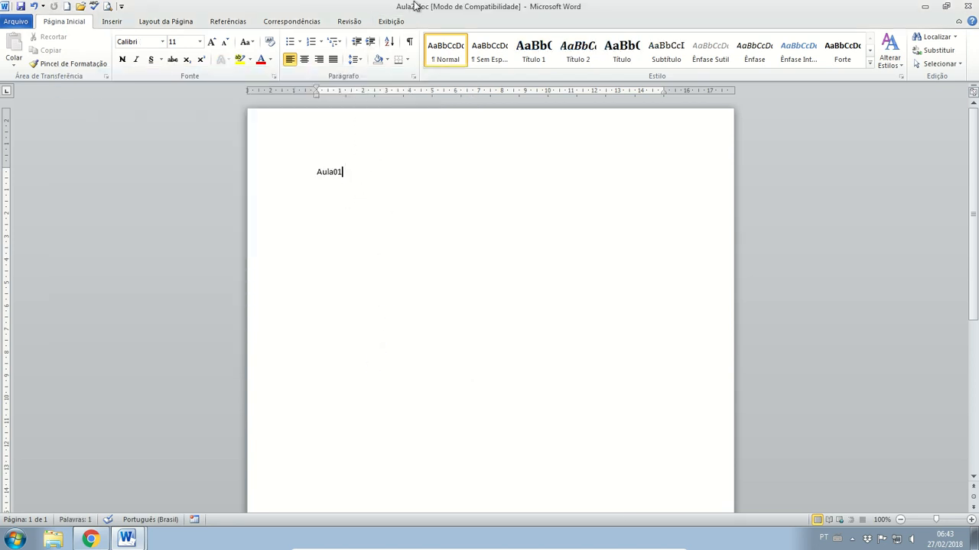
# - Change the text in the Aula2 document to Aula02 and save the file
pyautogui.press('BackSpace')
pyautogui.write('2')
pyautogui.click(20, 6)
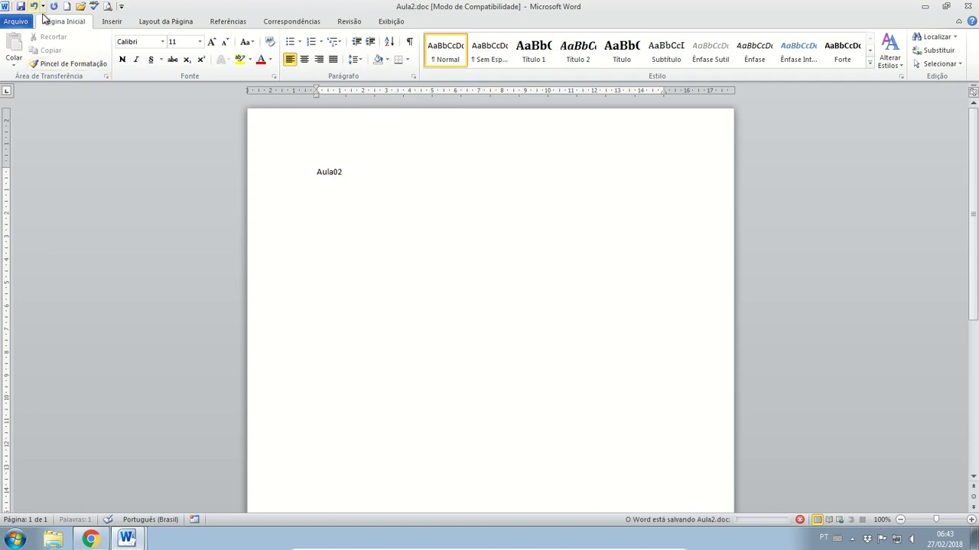
# - Switch to Windows Explorer, open Aula1.docx from Downloads to check its text, and close it again
pyautogui.click(924, 6)
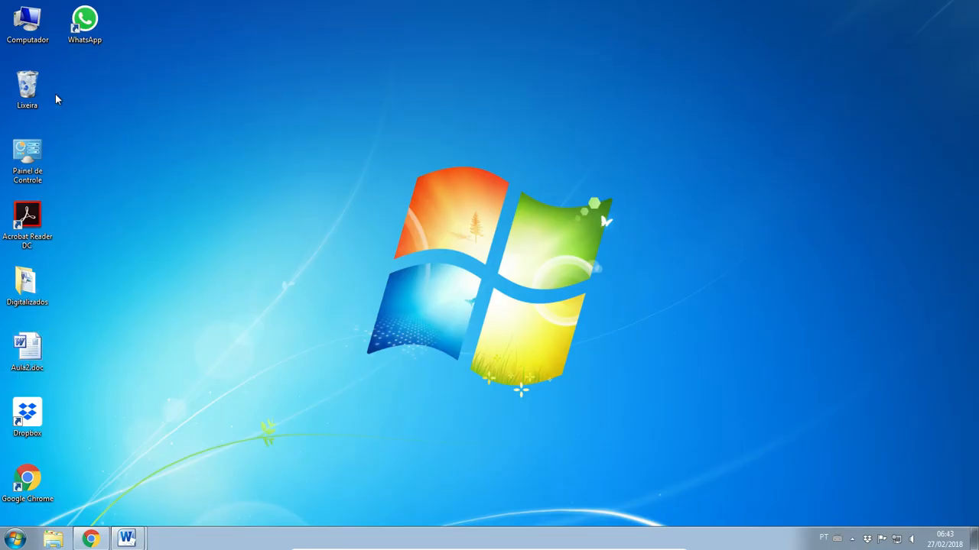
pyautogui.click(52, 539)
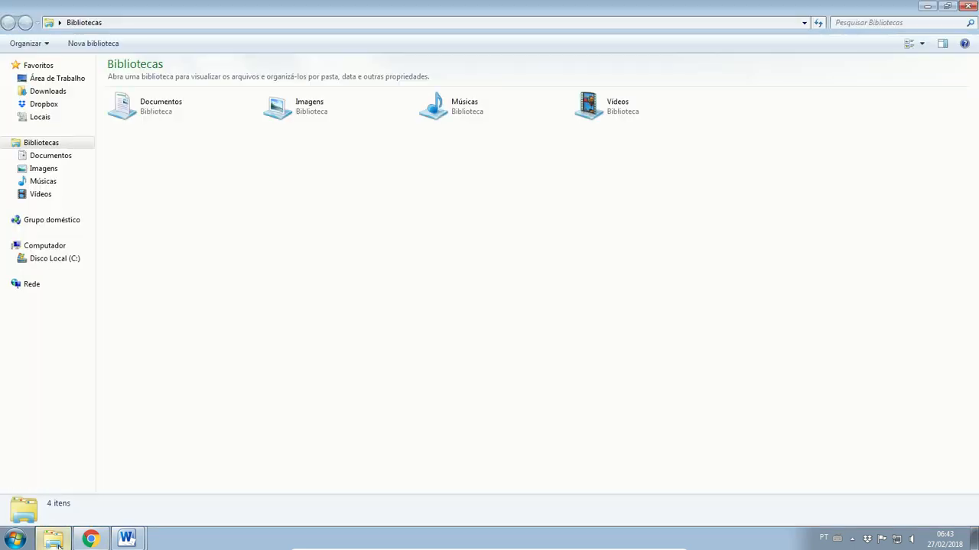
pyautogui.click(52, 91)
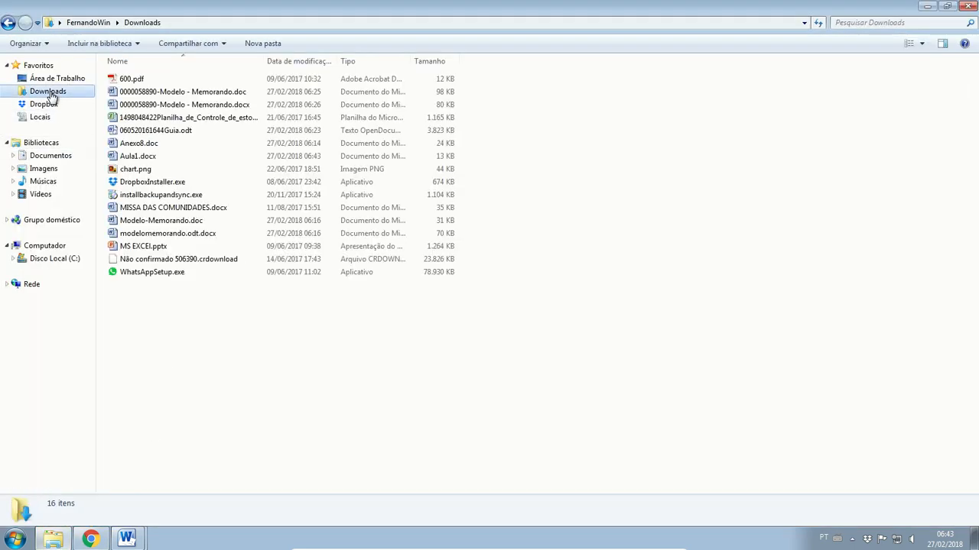
pyautogui.doubleClick(138, 156)
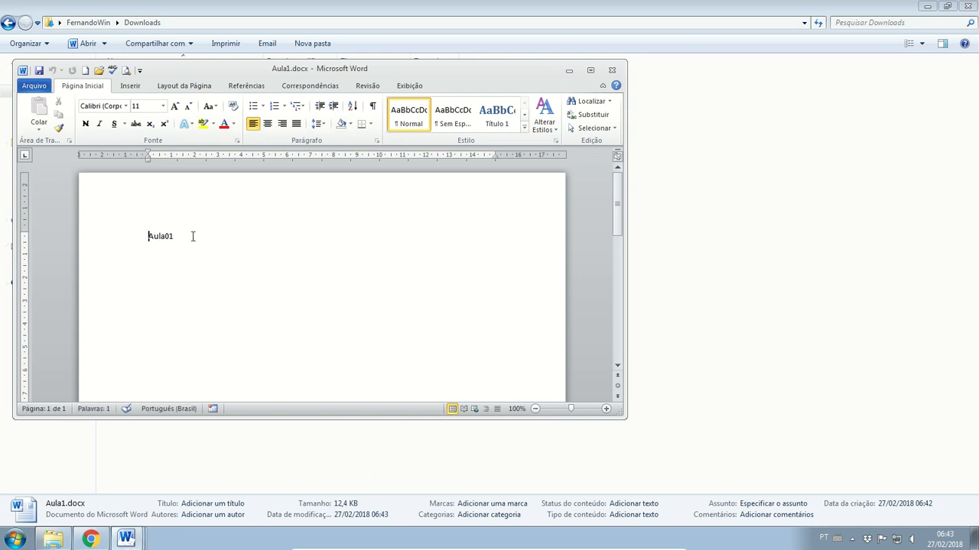
pyautogui.click(612, 69)
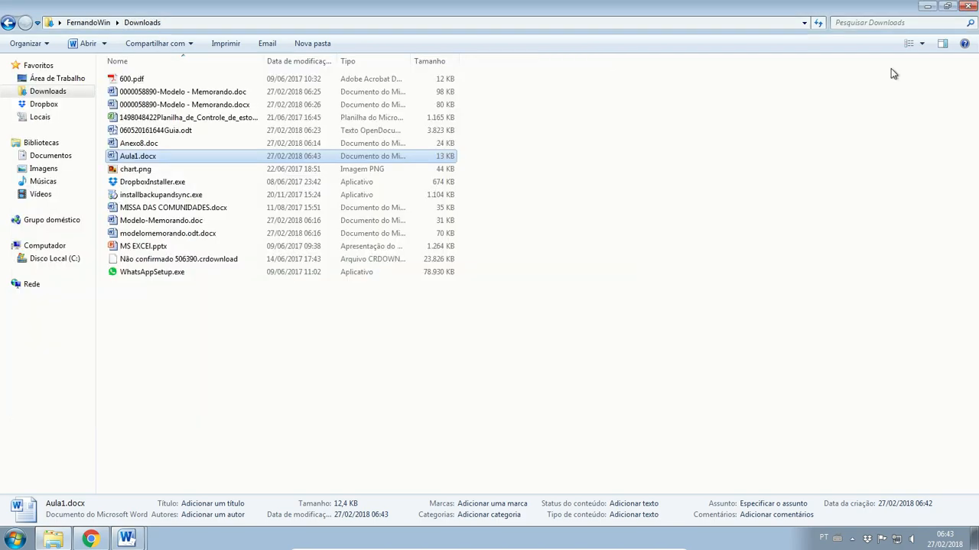
pyautogui.click(932, 6)
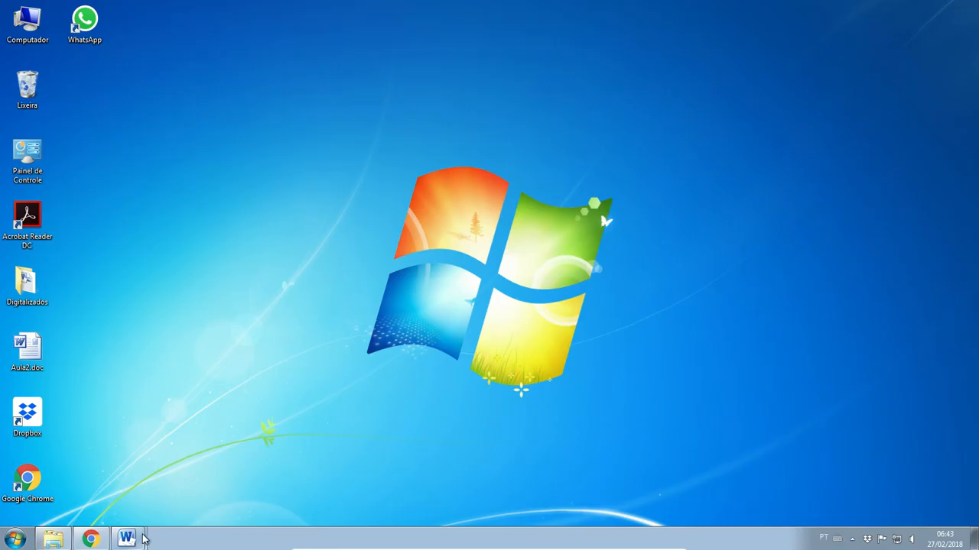
# - Return to the Aula2 document in Word and open Aula1.docx from the Downloads folder
pyautogui.moveTo(126, 539)
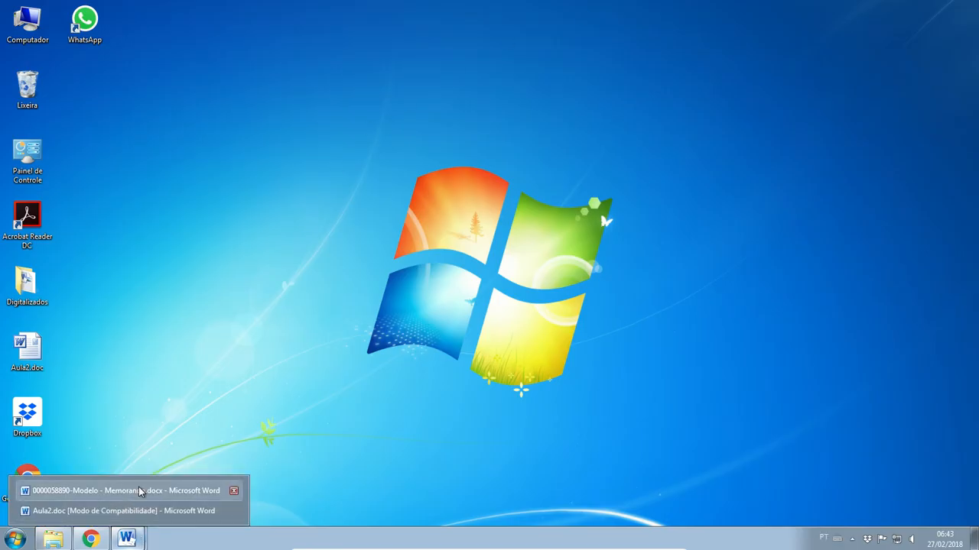
pyautogui.click(140, 511)
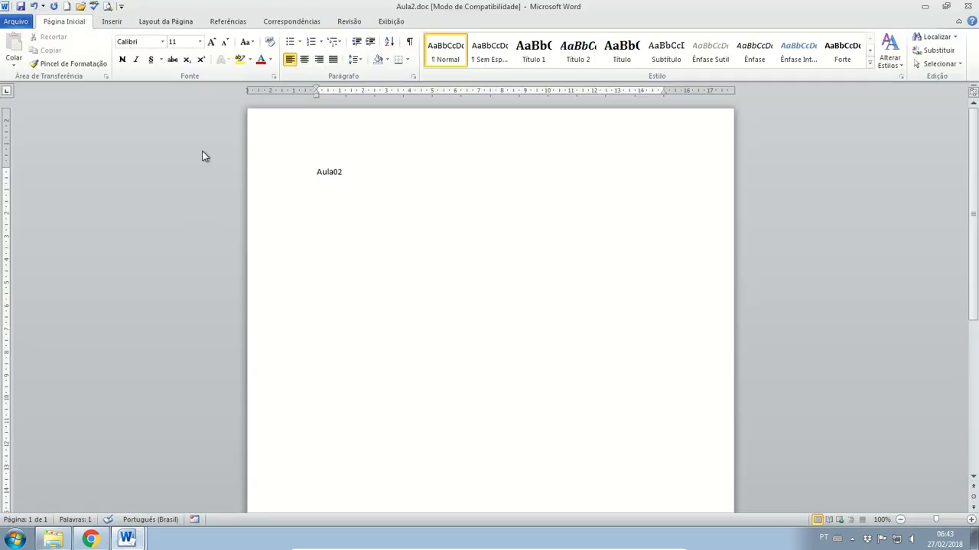
pyautogui.click(16, 22)
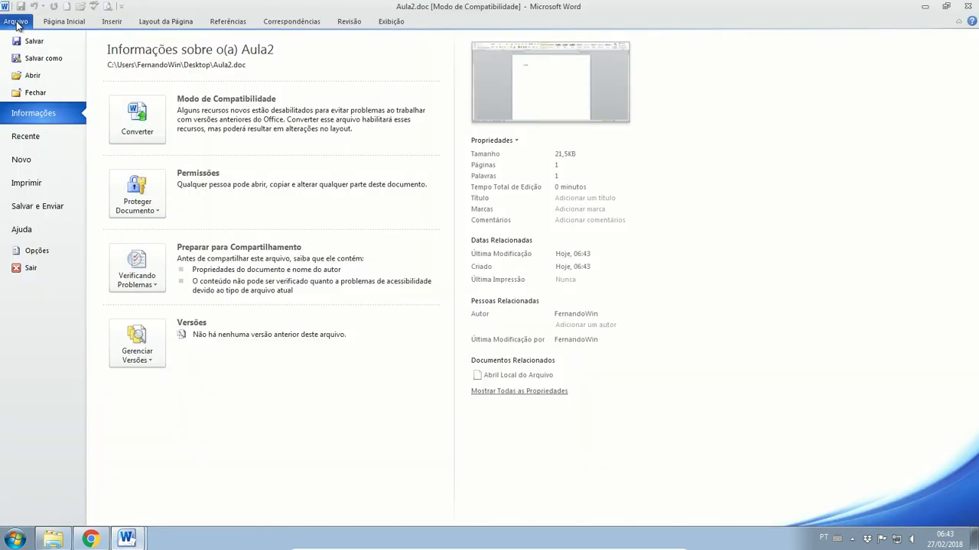
pyautogui.click(33, 76)
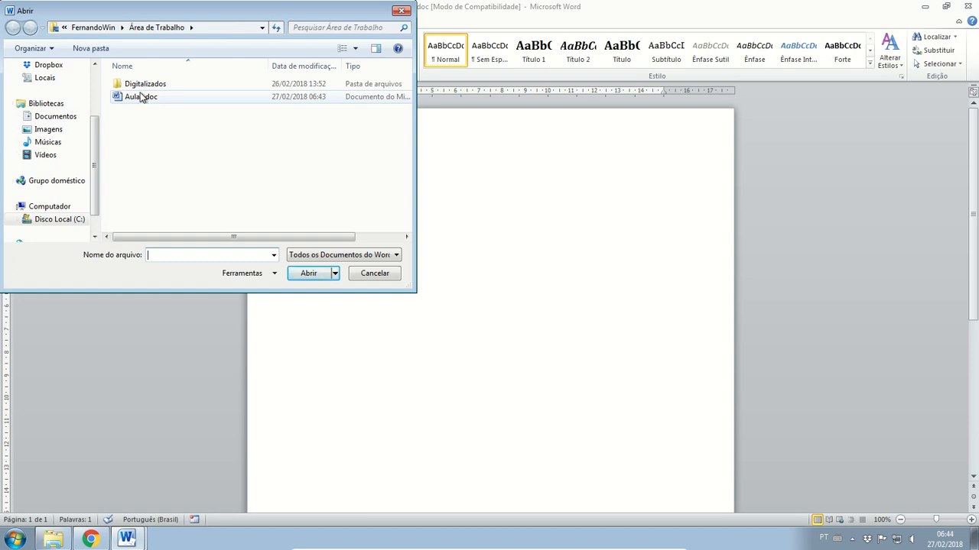
pyautogui.moveTo(97, 123); pyautogui.dragTo(98, 76)
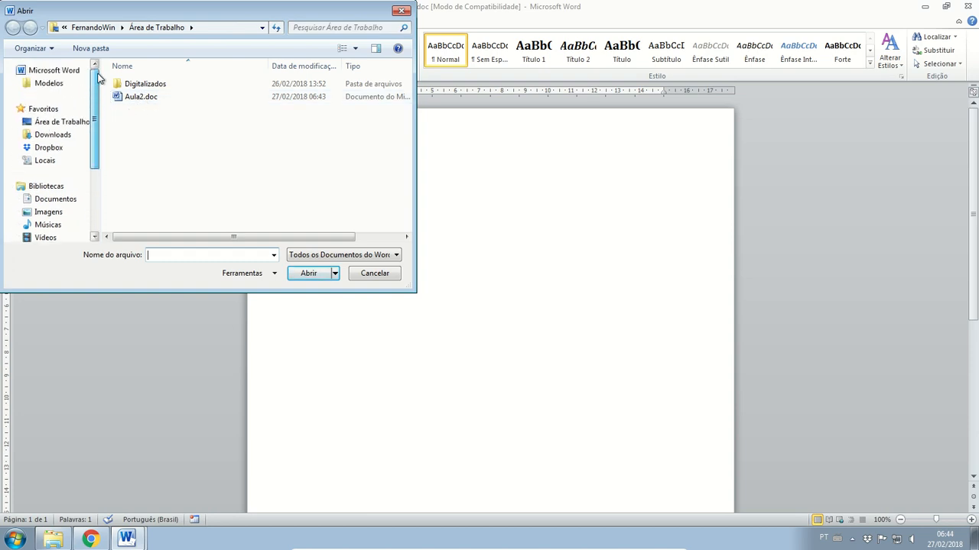
pyautogui.click(54, 135)
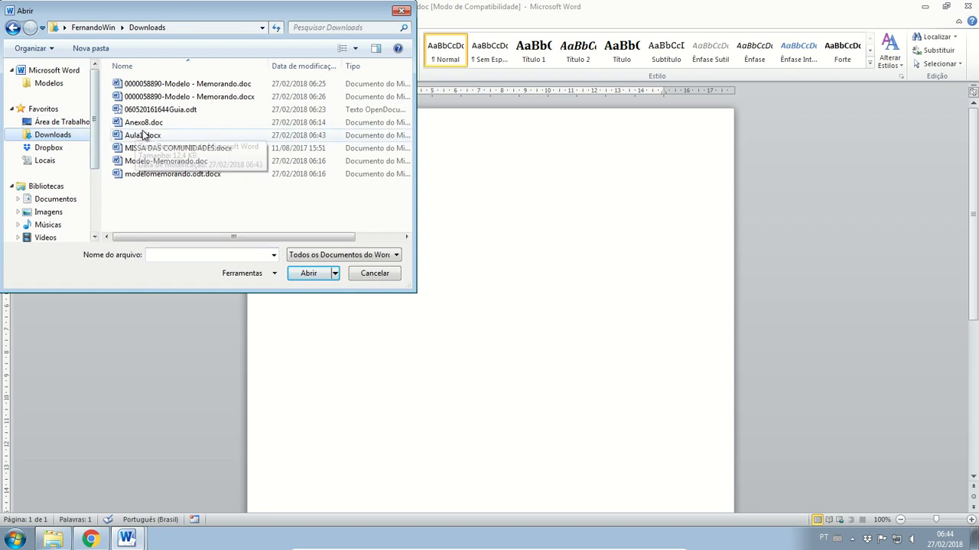
pyautogui.click(139, 134)
pyautogui.click(314, 273)
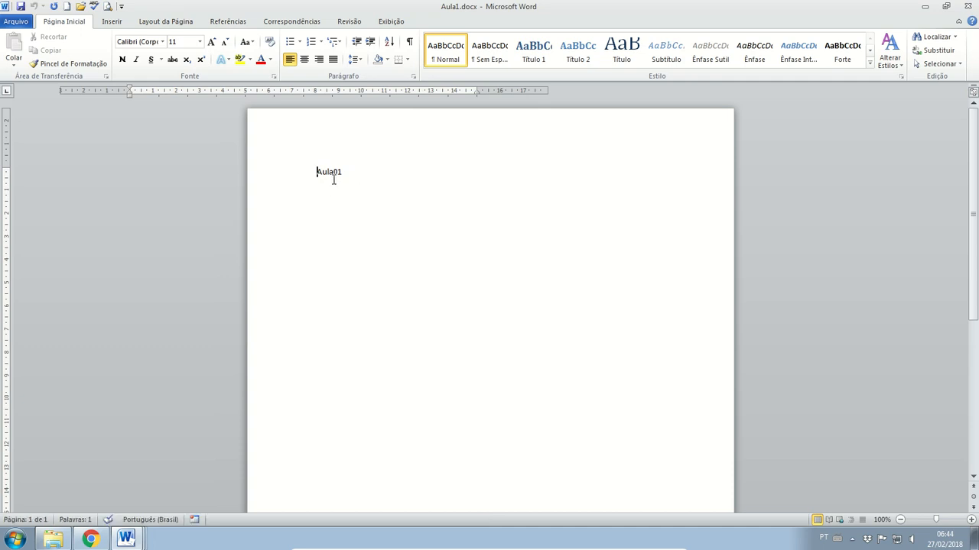
# - Close Aula1.docx and print Aula2.doc with the Microsoft XPS Document Writer printer
pyautogui.click(19, 22)
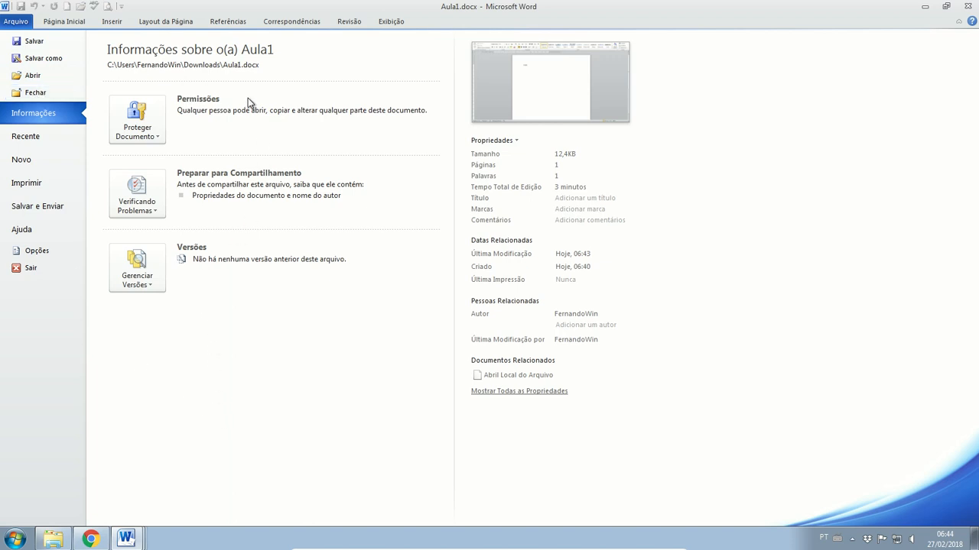
pyautogui.click(34, 96)
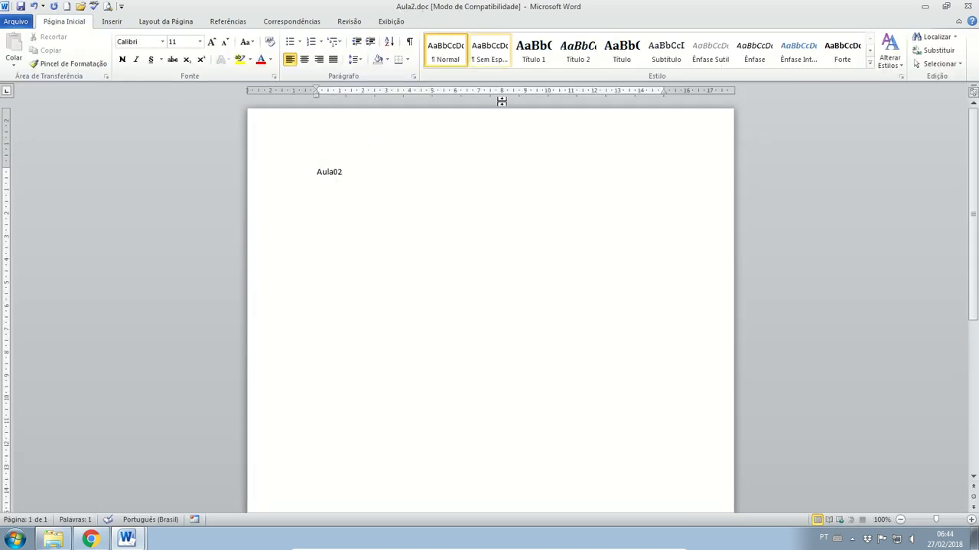
pyautogui.click(16, 22)
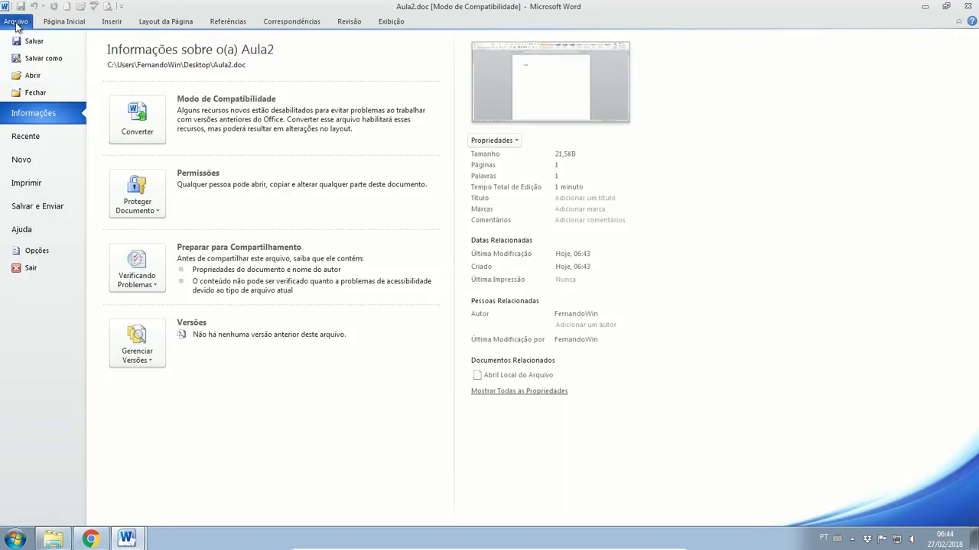
pyautogui.click(31, 184)
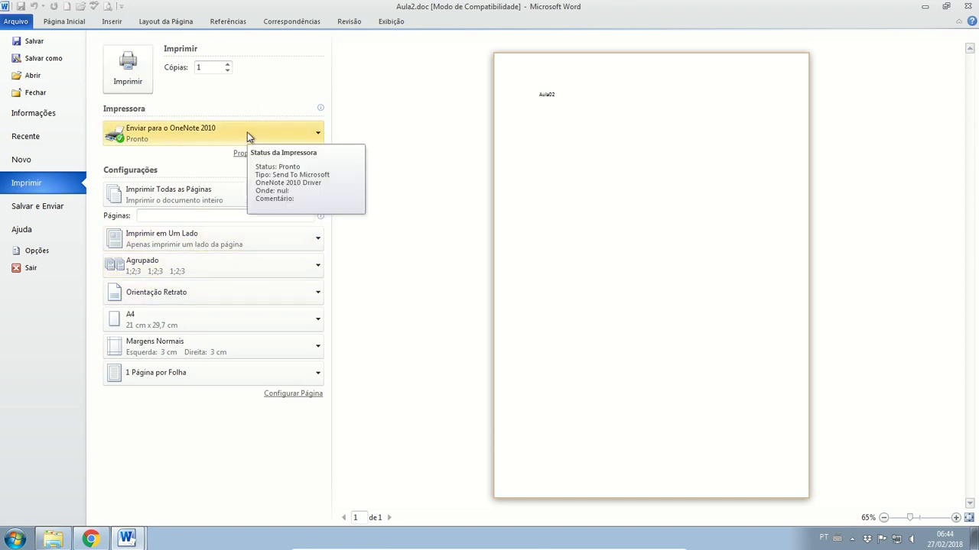
pyautogui.click(318, 134)
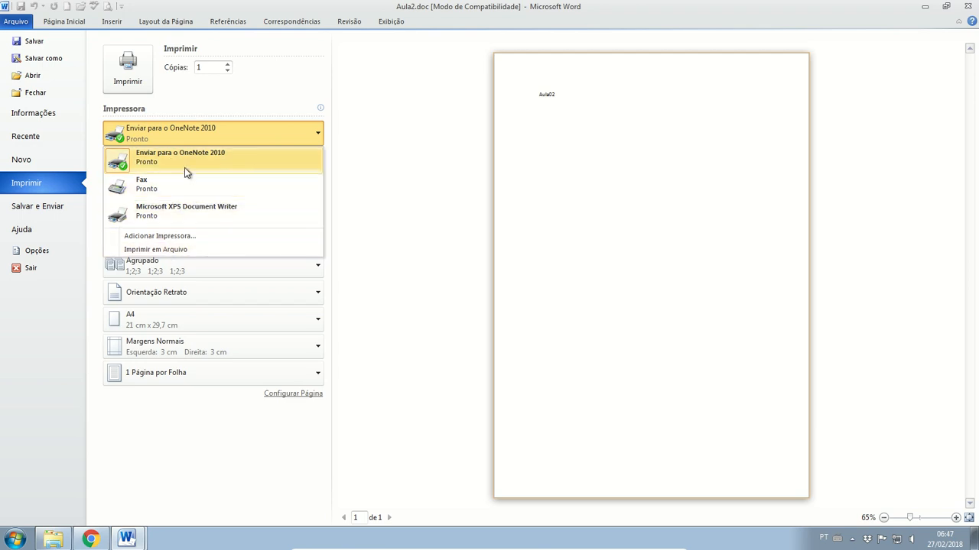
pyautogui.click(184, 214)
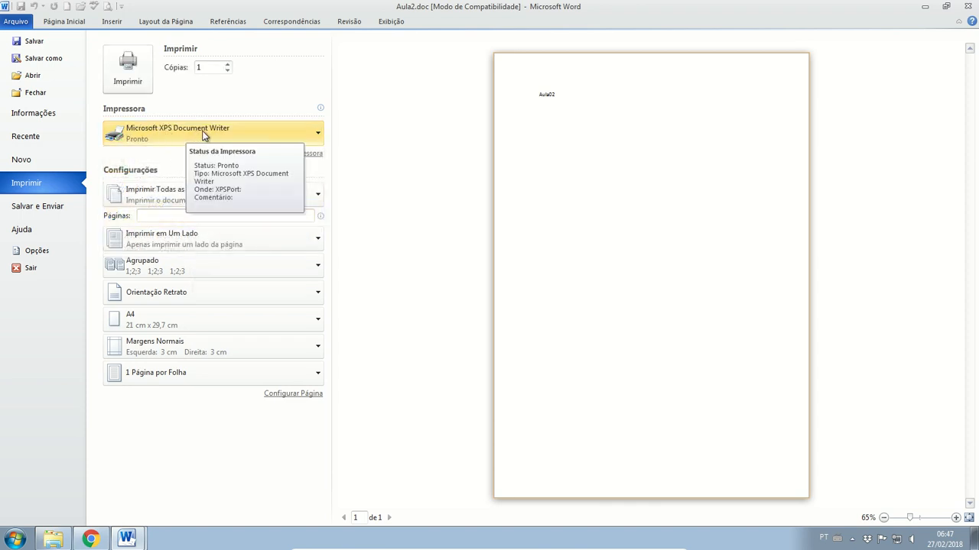
pyautogui.click(127, 70)
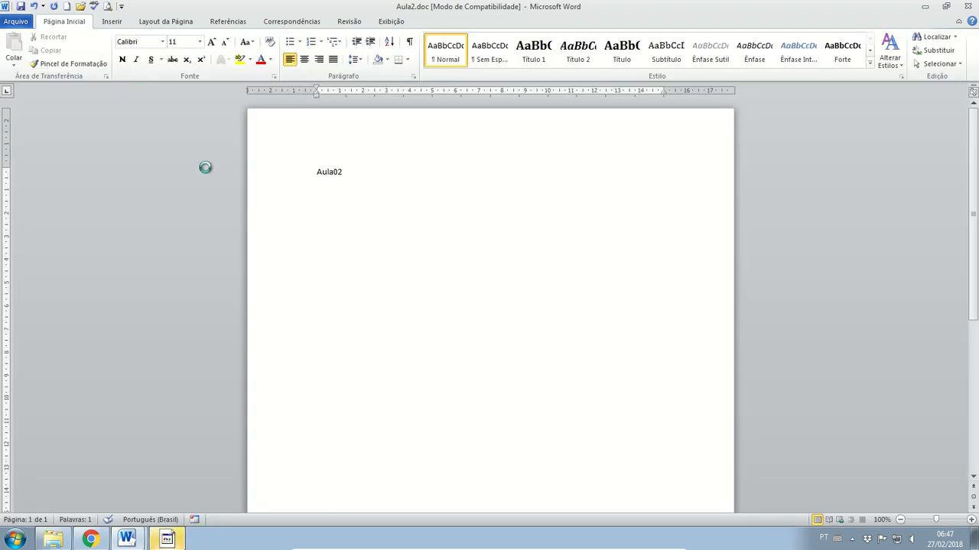
# - Save the printed XPS document as texte in Área de Trabalho
pyautogui.click(176, 539)
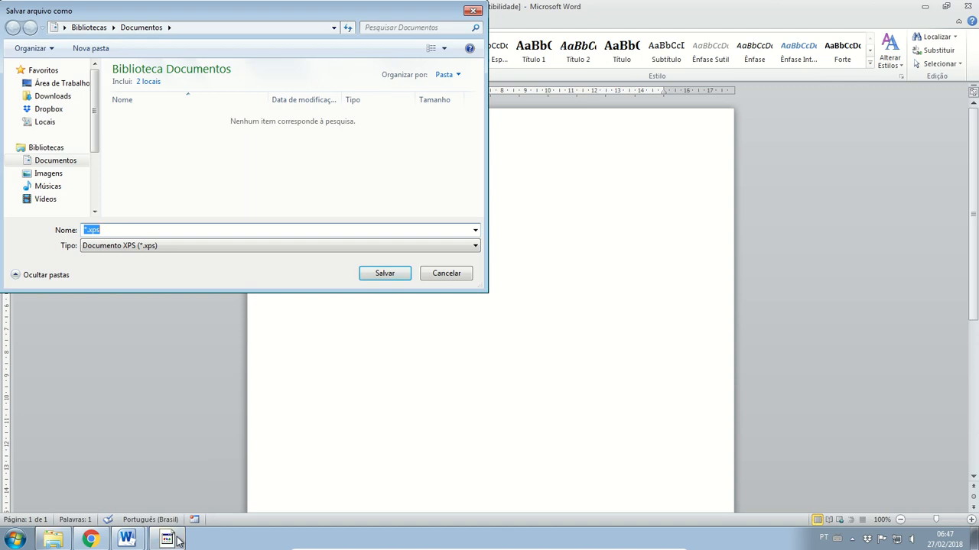
pyautogui.click(108, 230)
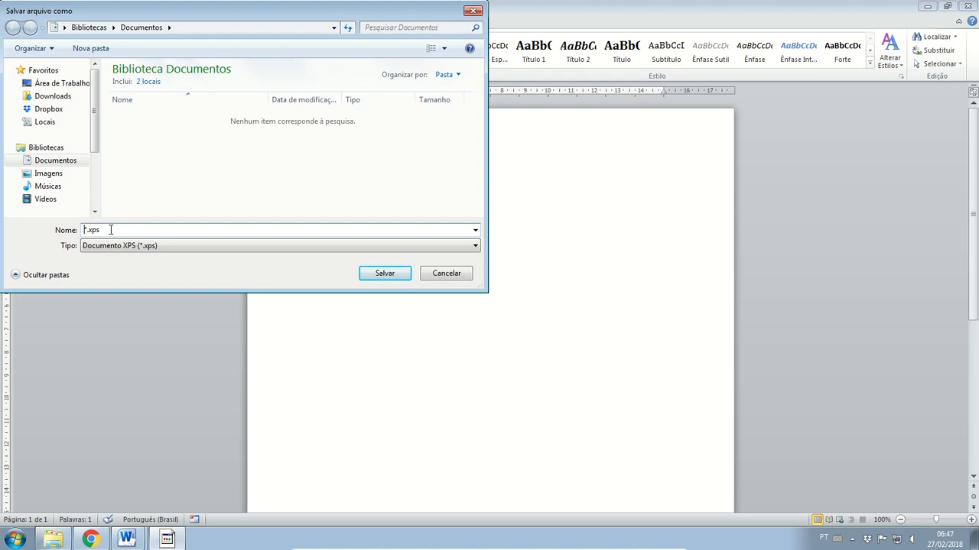
pyautogui.write('texte')
pyautogui.click(86, 82)
pyautogui.click(384, 273)
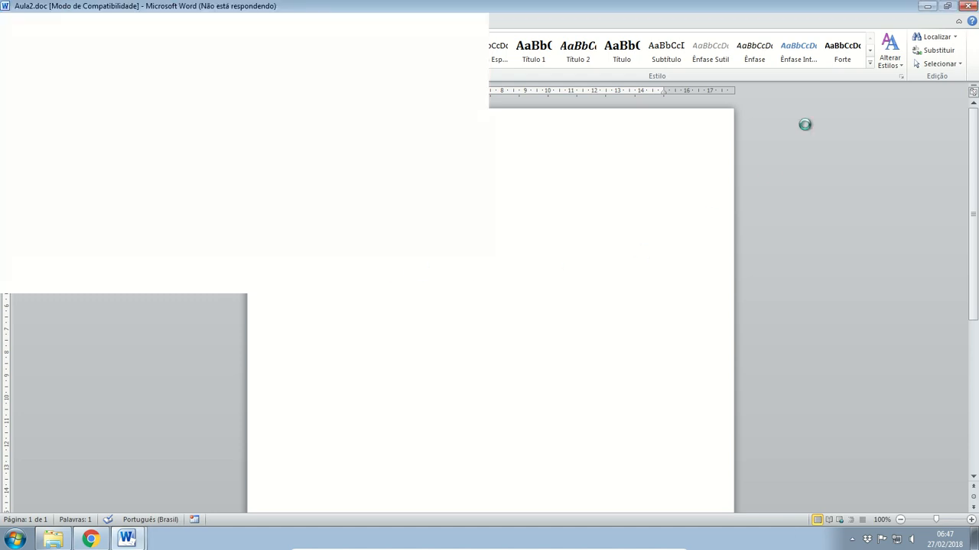
# - Switch to the Windows desktop, check the contents of texte.xps in the XPS viewer, and delete the file
pyautogui.click(928, 8)
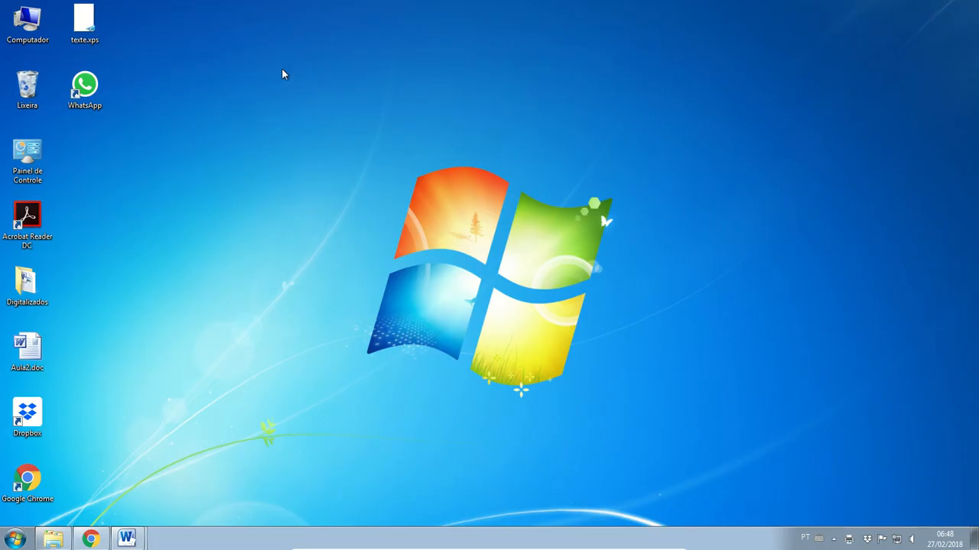
pyautogui.doubleClick(94, 28)
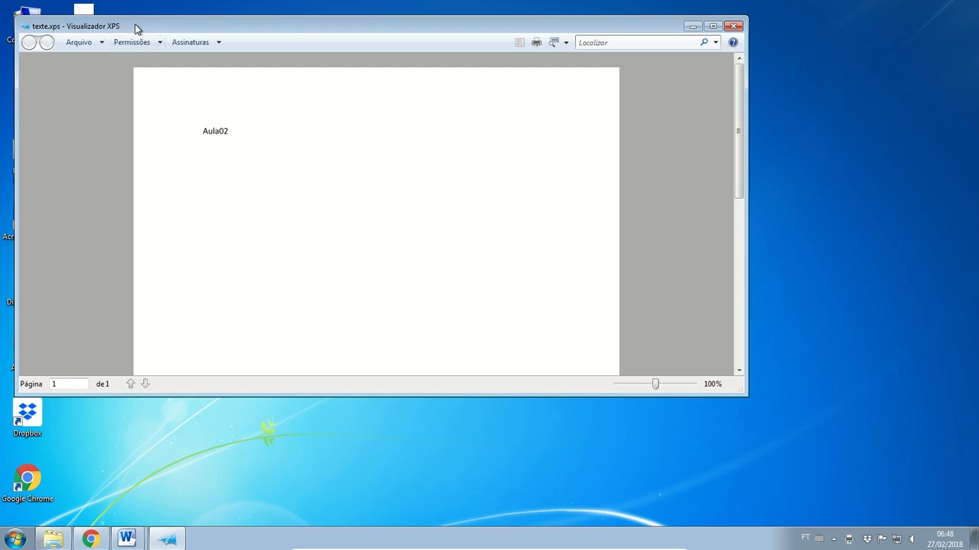
pyautogui.click(733, 27)
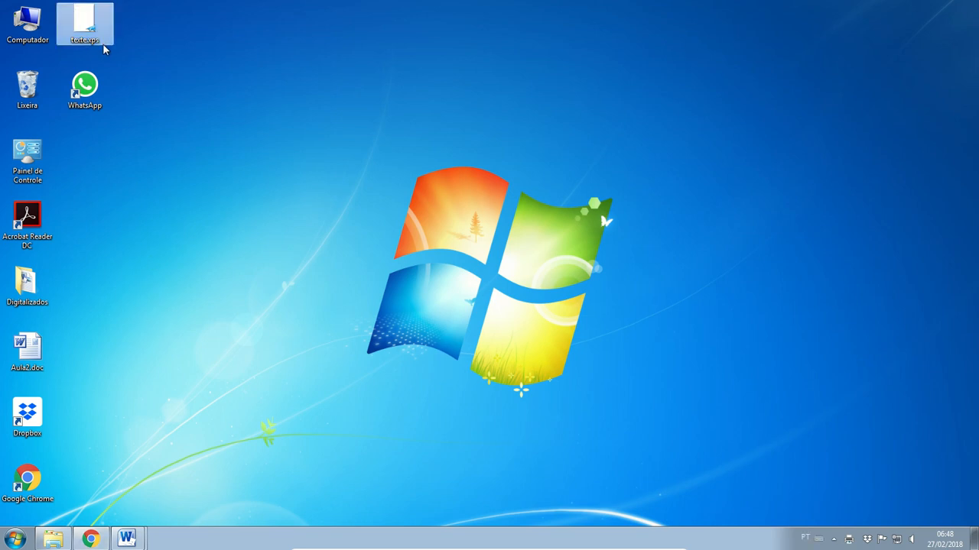
pyautogui.press('Delete')
pyautogui.click(530, 319)
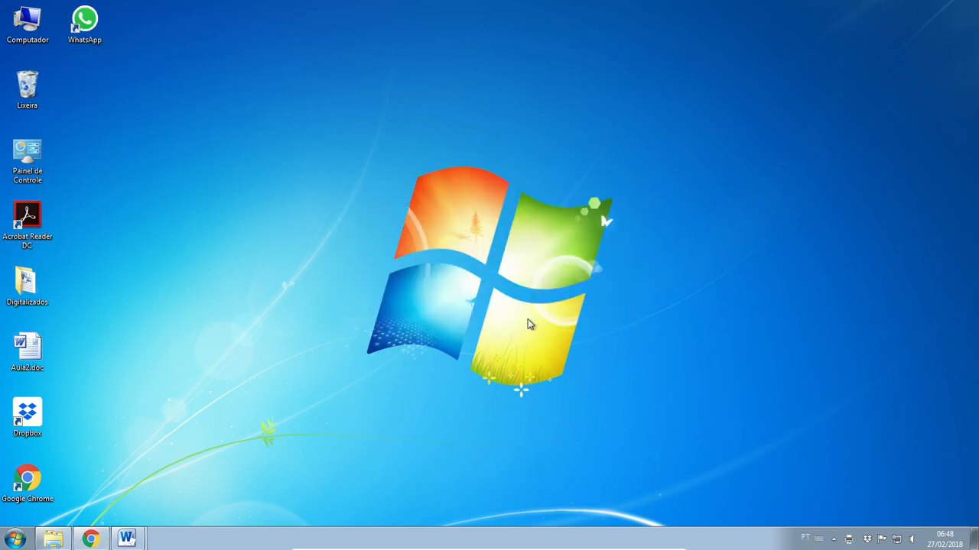
# - Return to Aula2.doc in Word and hide the Inserir tab through the ribbon customization options
pyautogui.moveTo(127, 536)
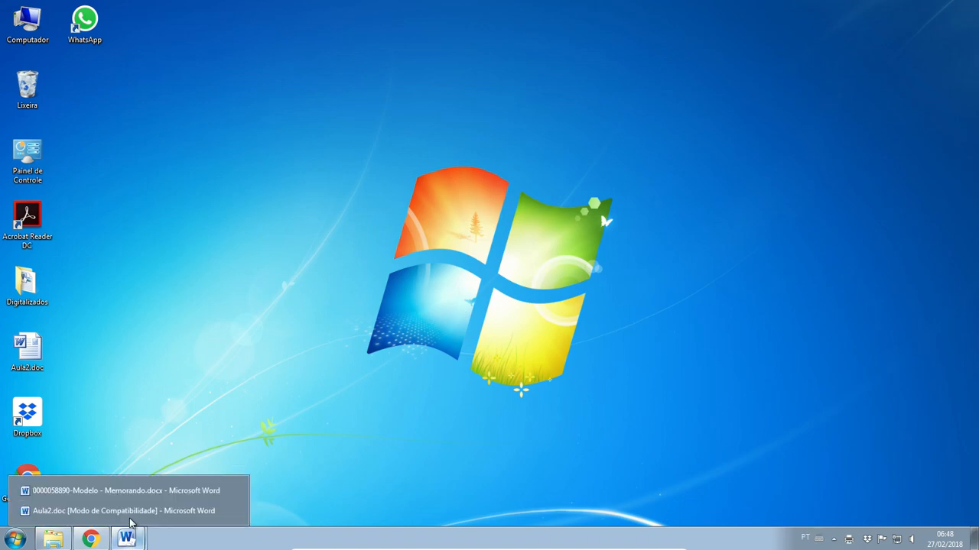
pyautogui.click(128, 513)
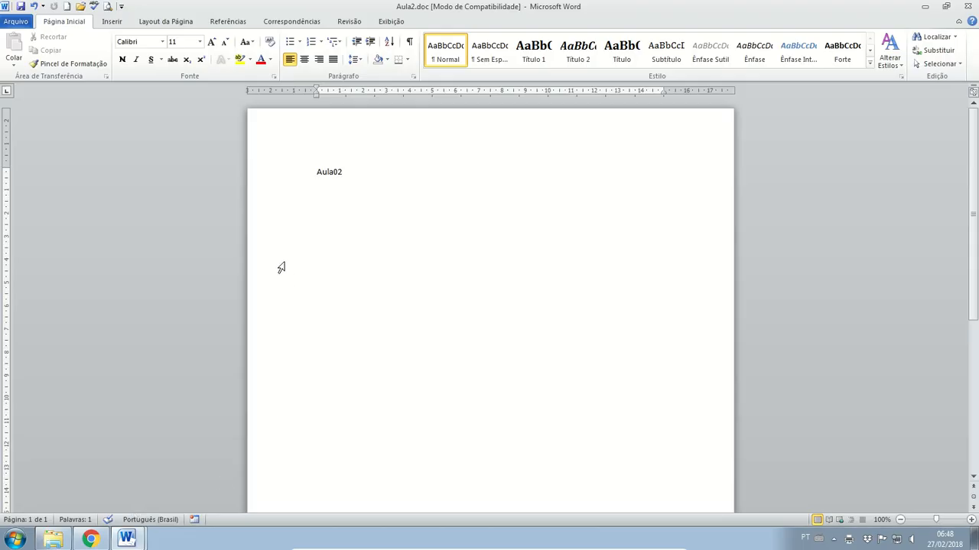
pyautogui.click(14, 23)
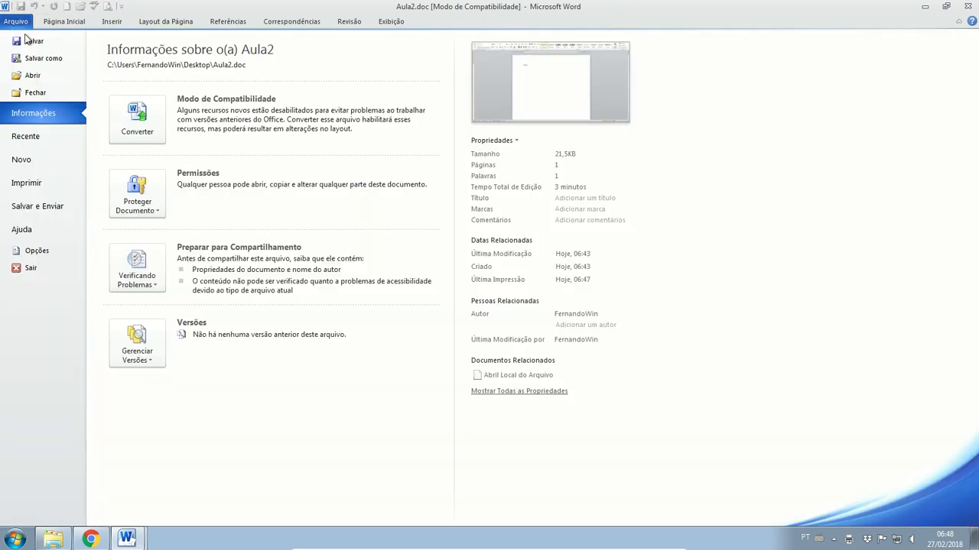
pyautogui.click(43, 260)
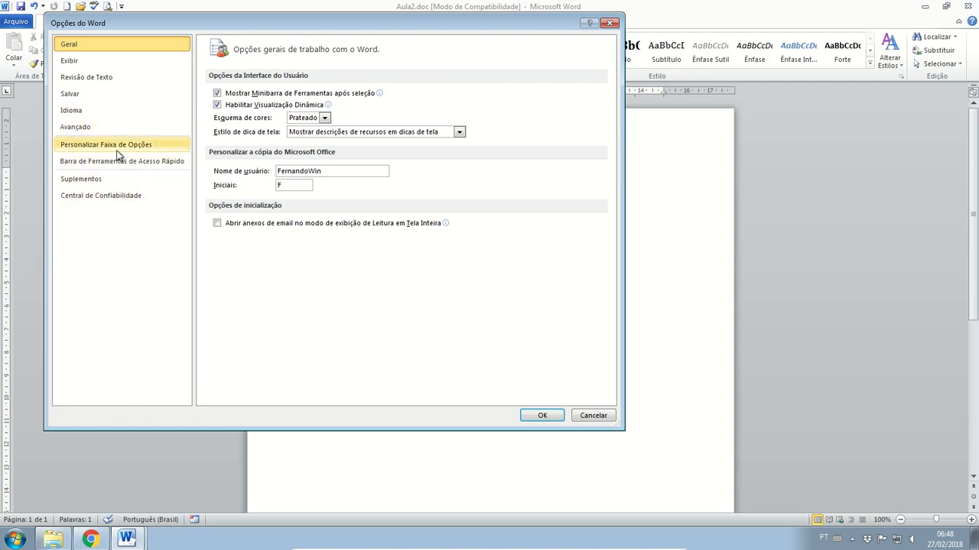
pyautogui.click(117, 149)
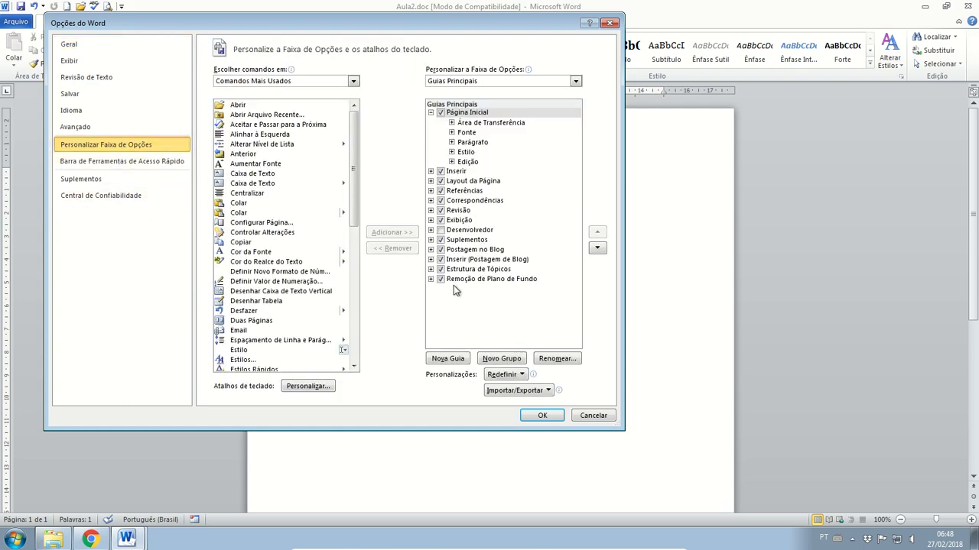
pyautogui.moveTo(431, 22); pyautogui.dragTo(491, 112)
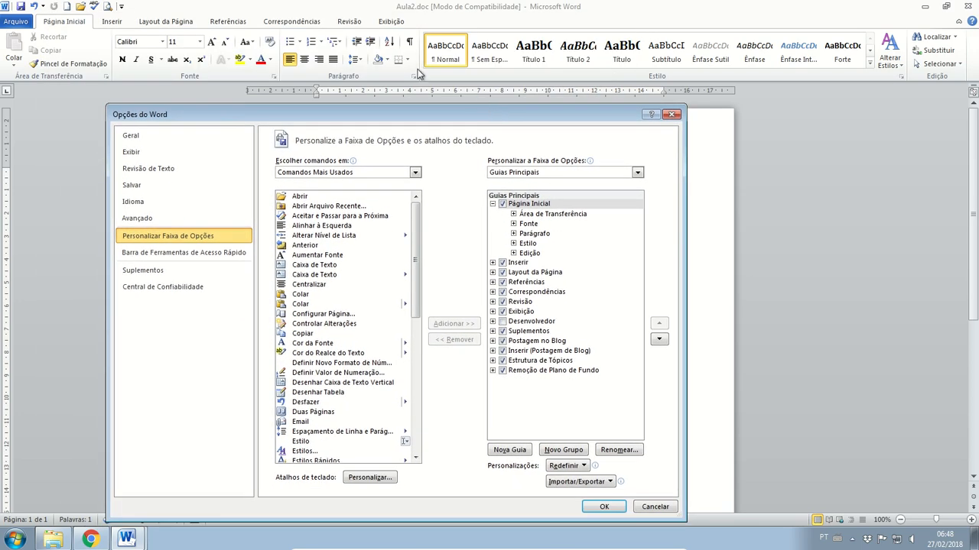
pyautogui.click(506, 265)
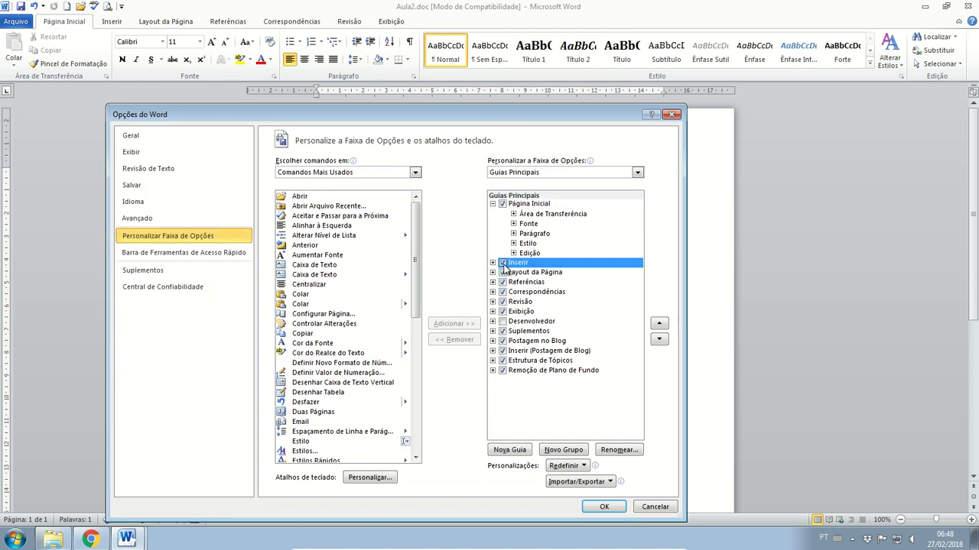
pyautogui.click(605, 506)
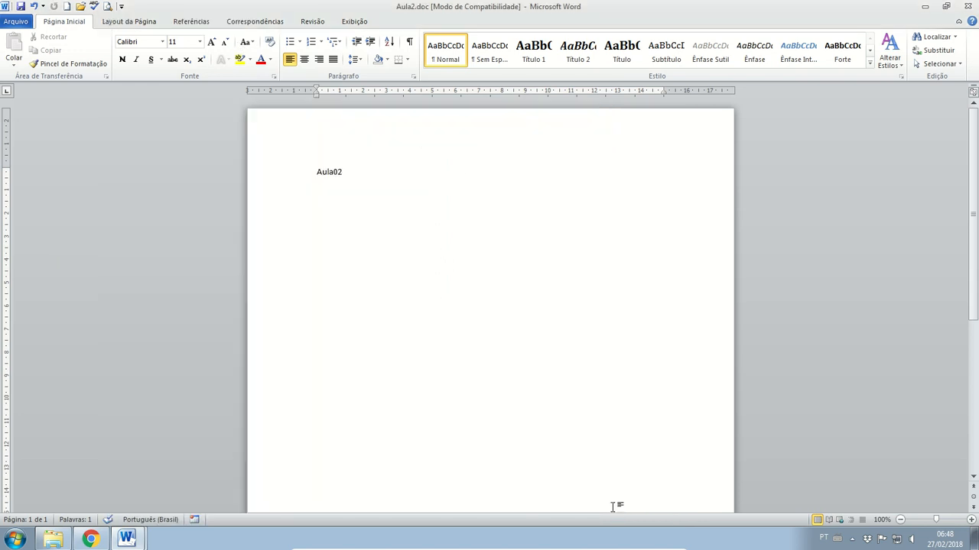
# - Try to re-enable the Inserir tab in the ribbon customization options
pyautogui.click(15, 22)
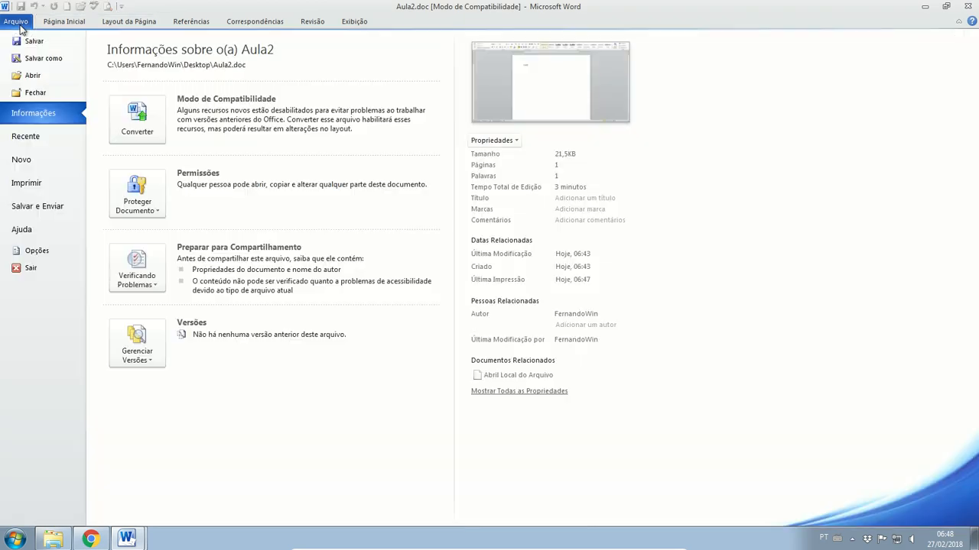
pyautogui.click(34, 250)
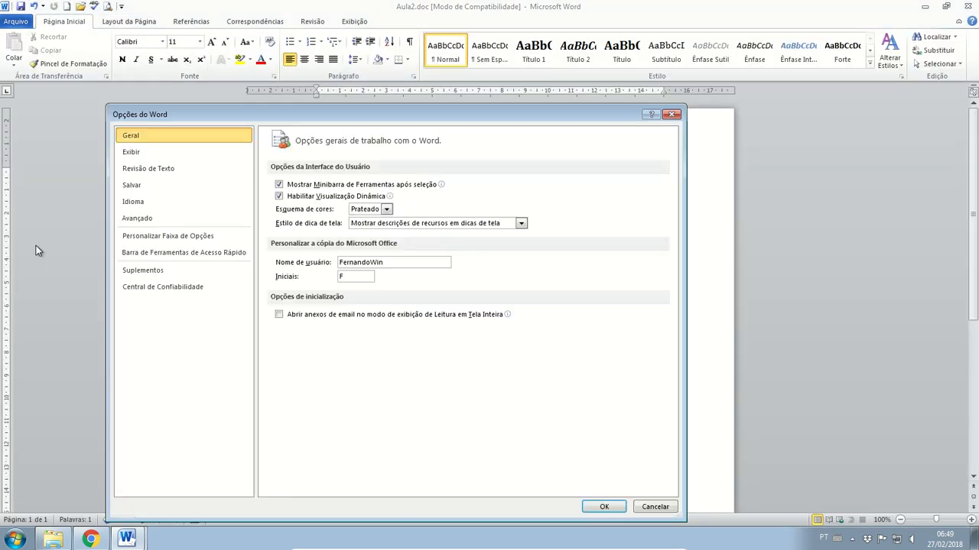
pyautogui.click(142, 220)
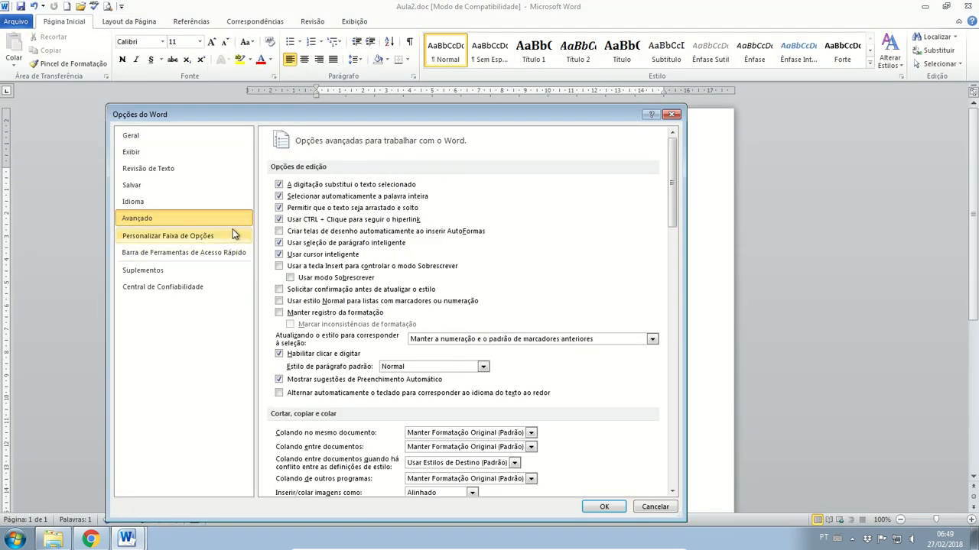
pyautogui.click(164, 251)
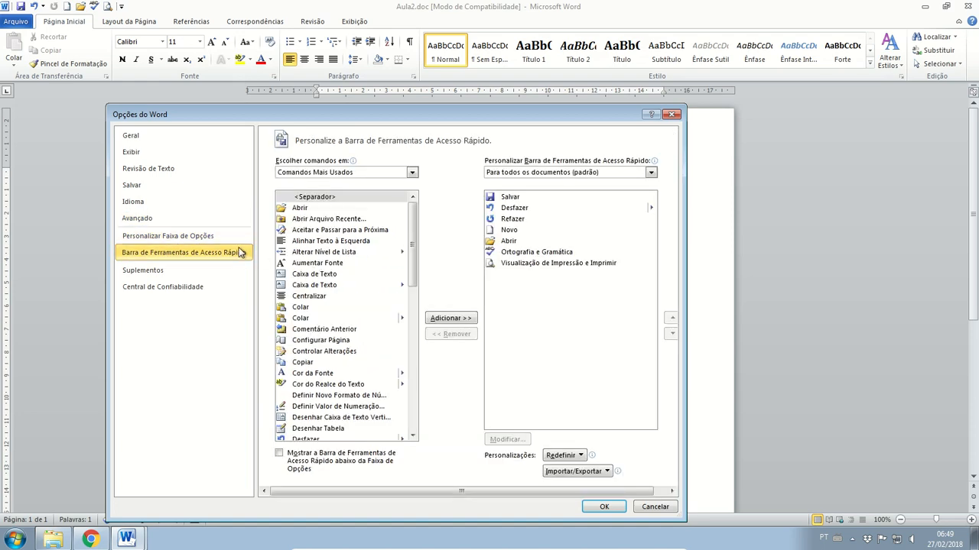
pyautogui.click(164, 242)
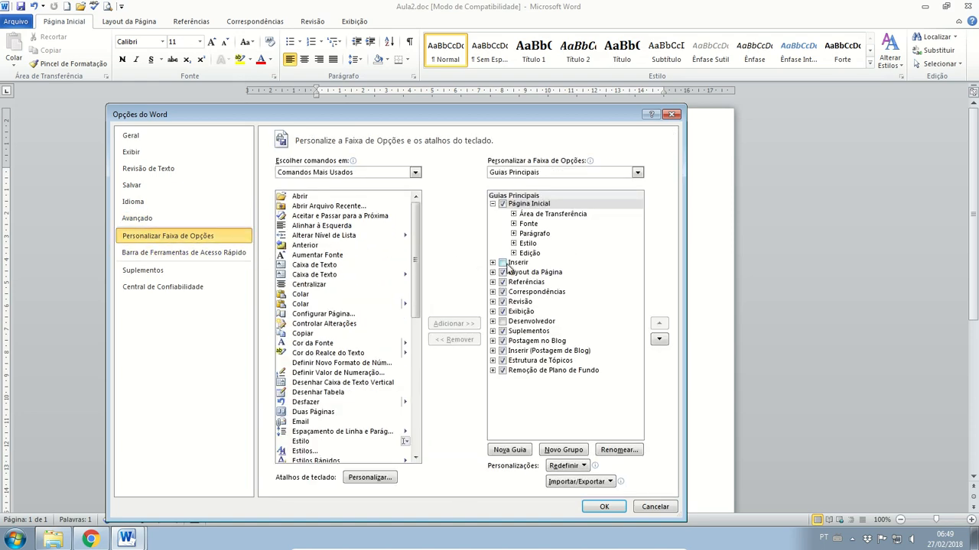
pyautogui.click(503, 263)
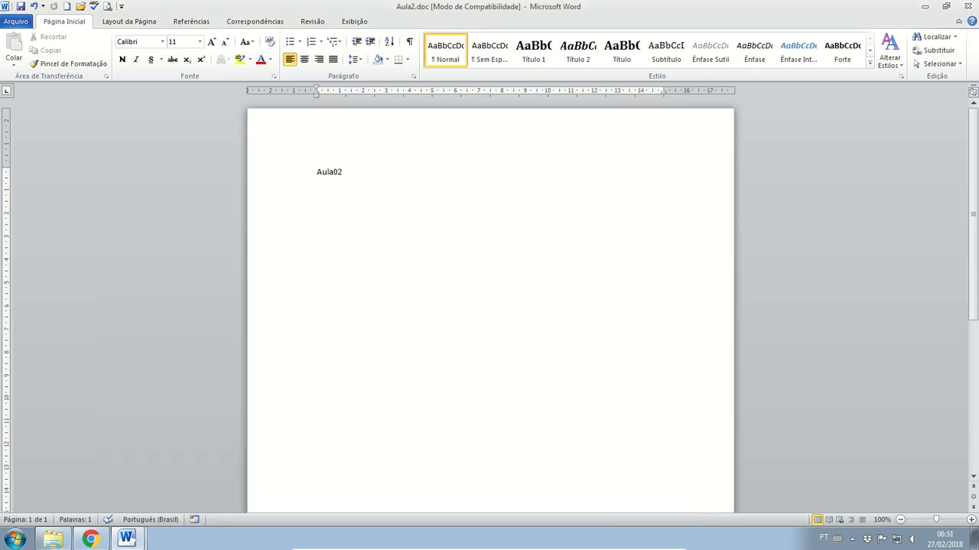
# - Enable the Desenvolvedor tab in the ribbon customization options and display its commands
pyautogui.click(16, 22)
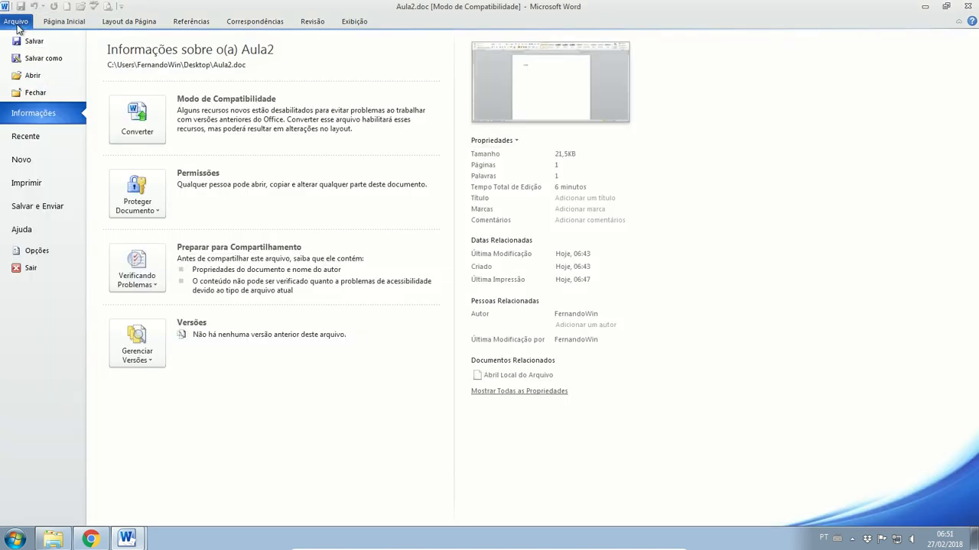
pyautogui.click(37, 250)
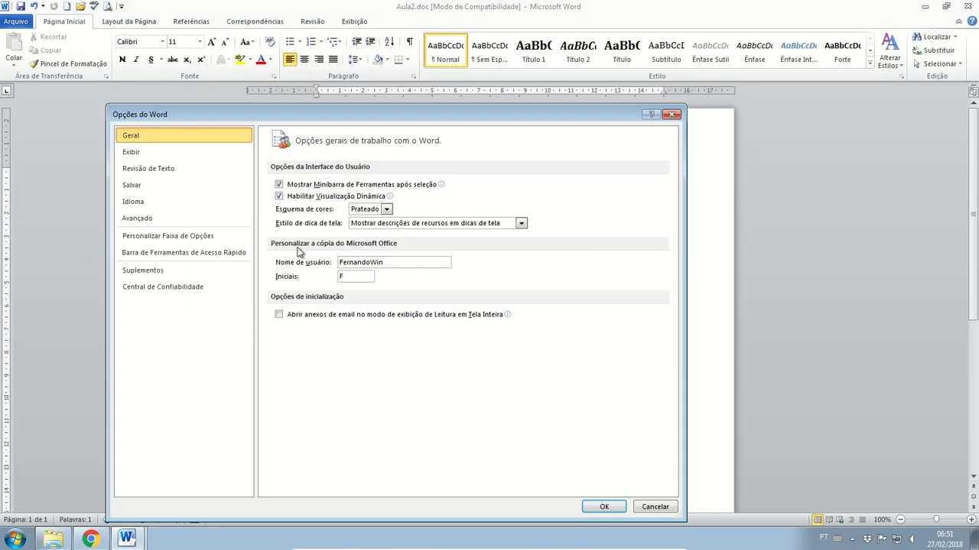
pyautogui.click(146, 220)
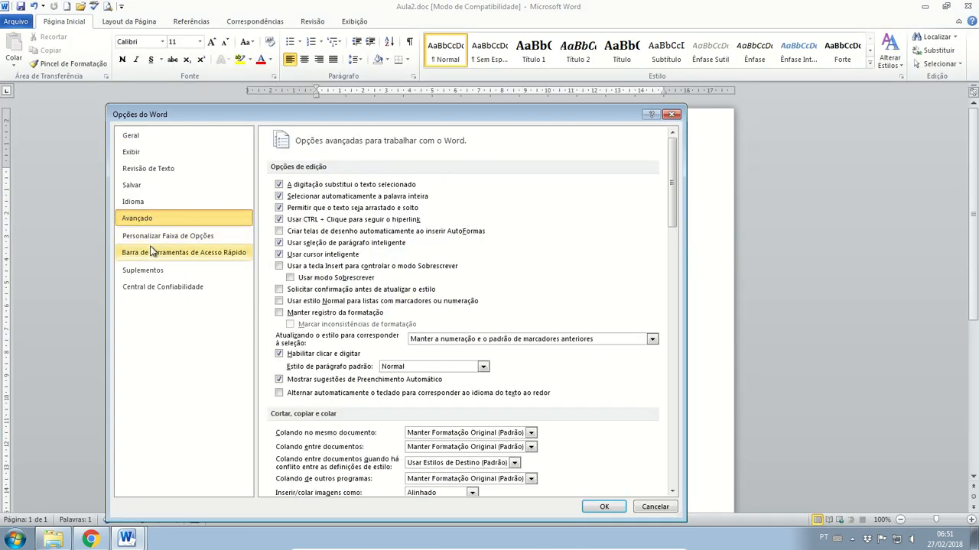
pyautogui.click(162, 253)
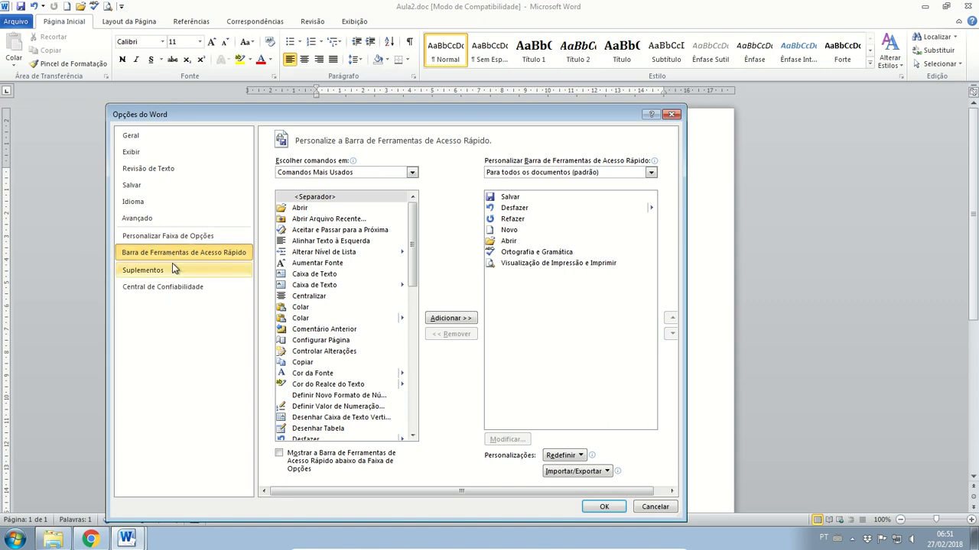
pyautogui.click(167, 236)
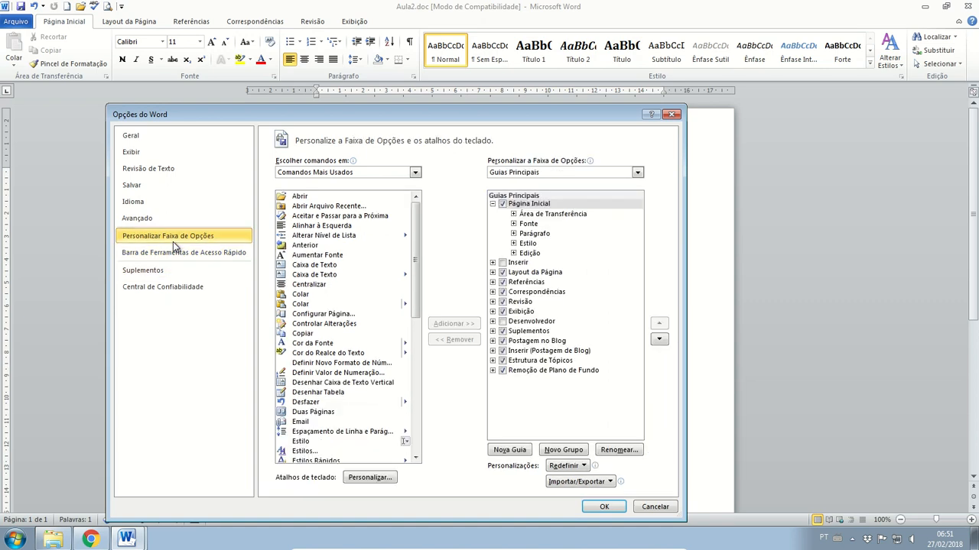
pyautogui.click(508, 325)
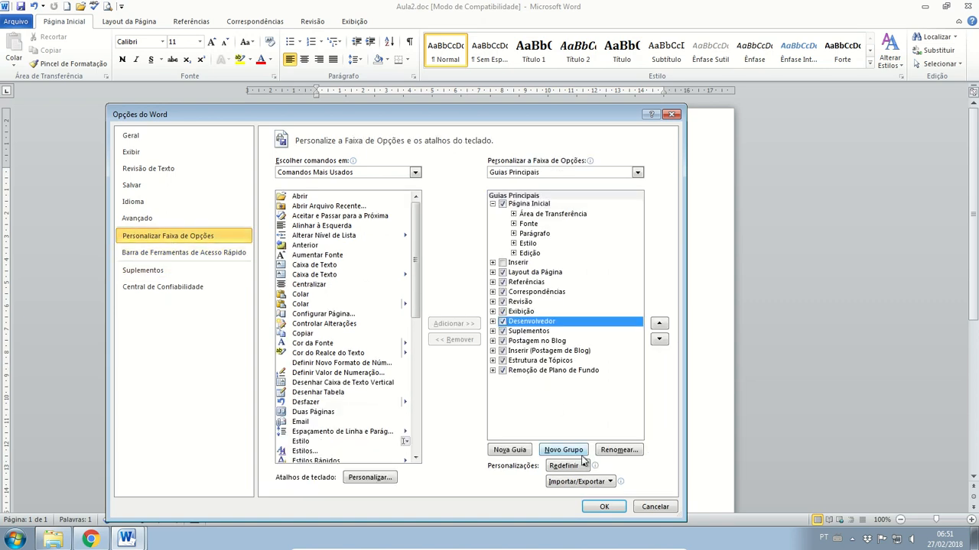
pyautogui.click(610, 508)
pyautogui.click(413, 21)
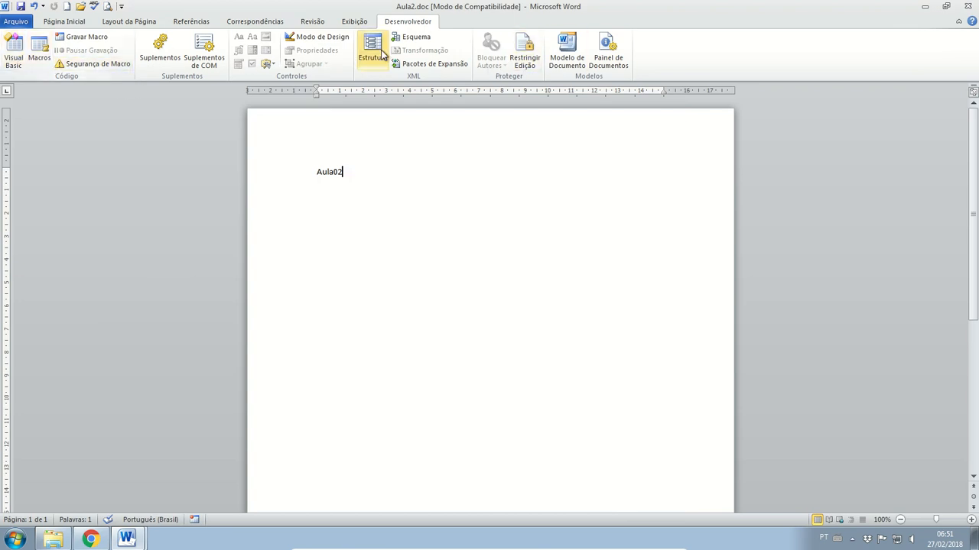
# - Hide the Desenvolvedor tab through the ribbon customization options
pyautogui.click(318, 36)
pyautogui.click(22, 24)
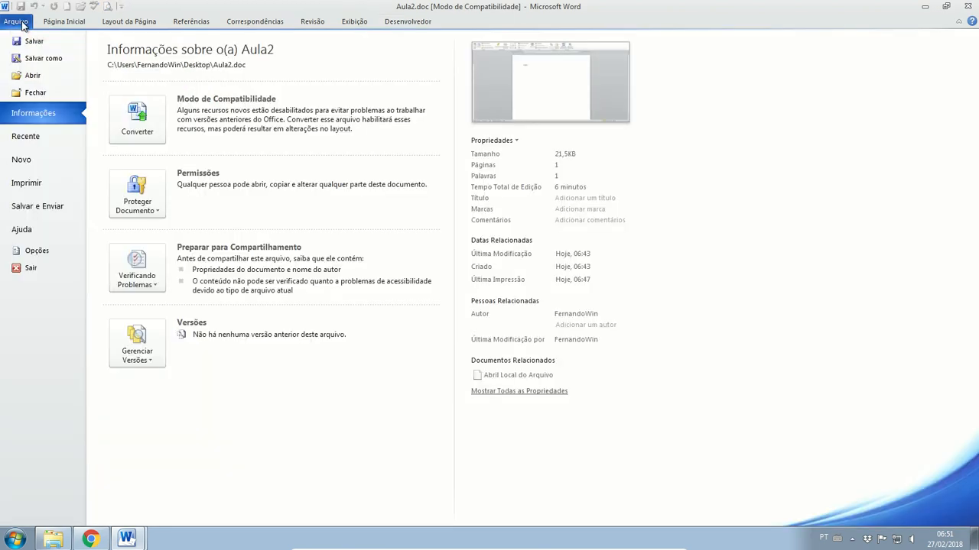
pyautogui.click(36, 252)
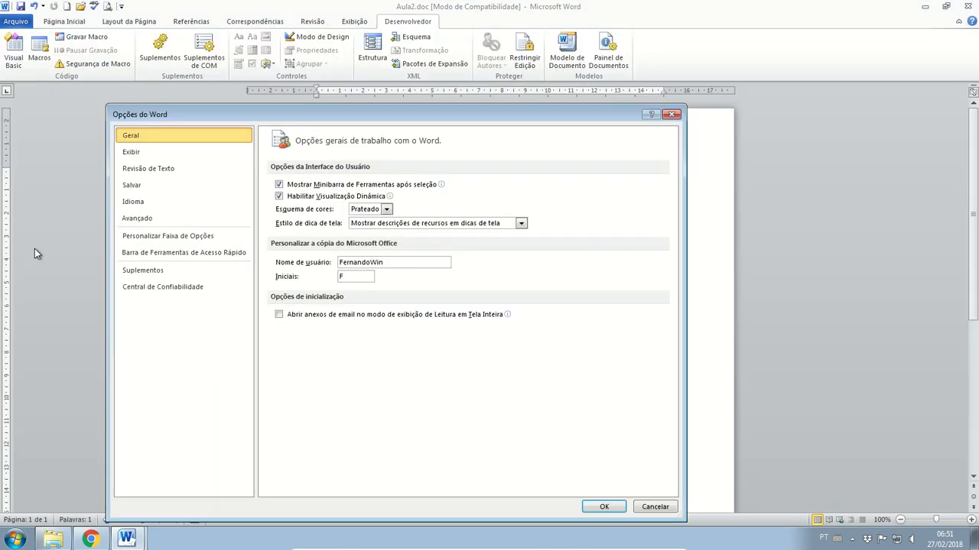
pyautogui.click(161, 237)
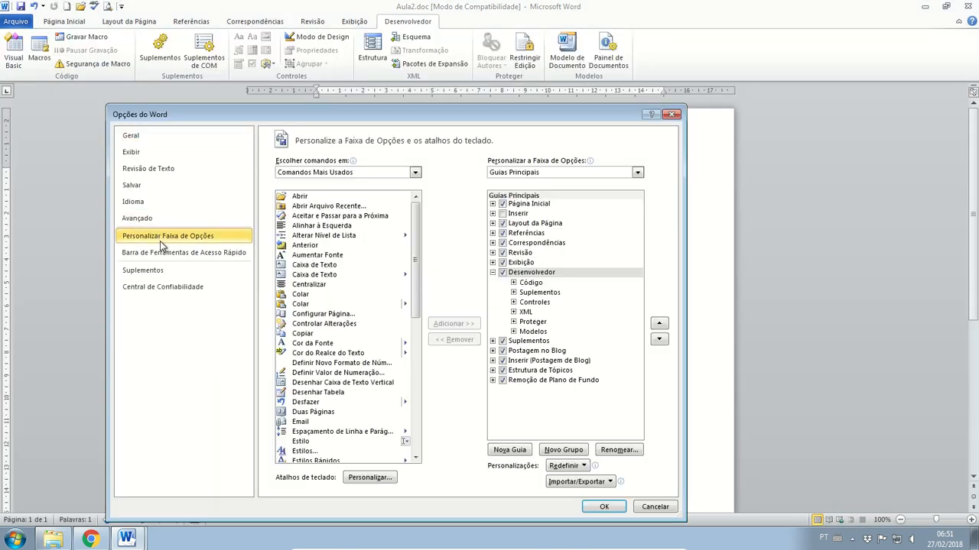
pyautogui.click(506, 275)
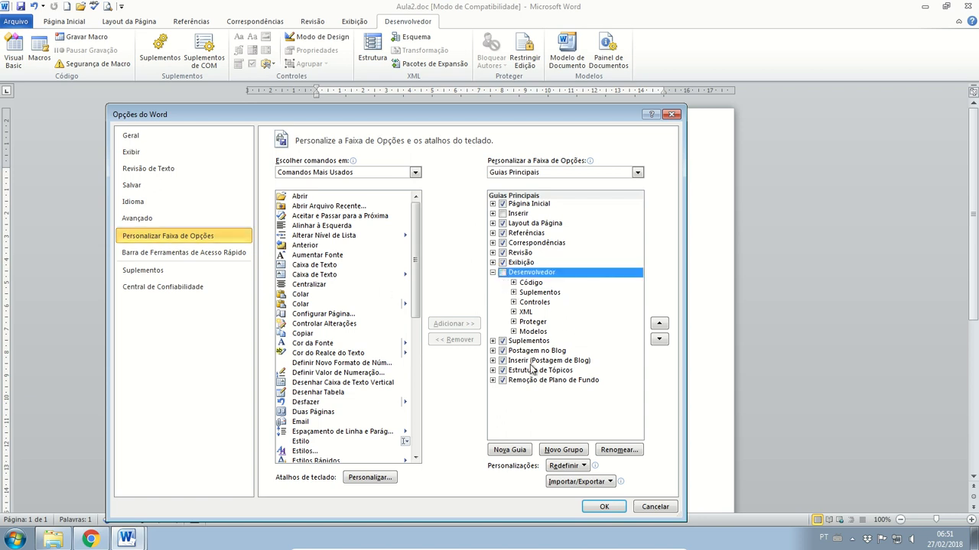
pyautogui.click(606, 506)
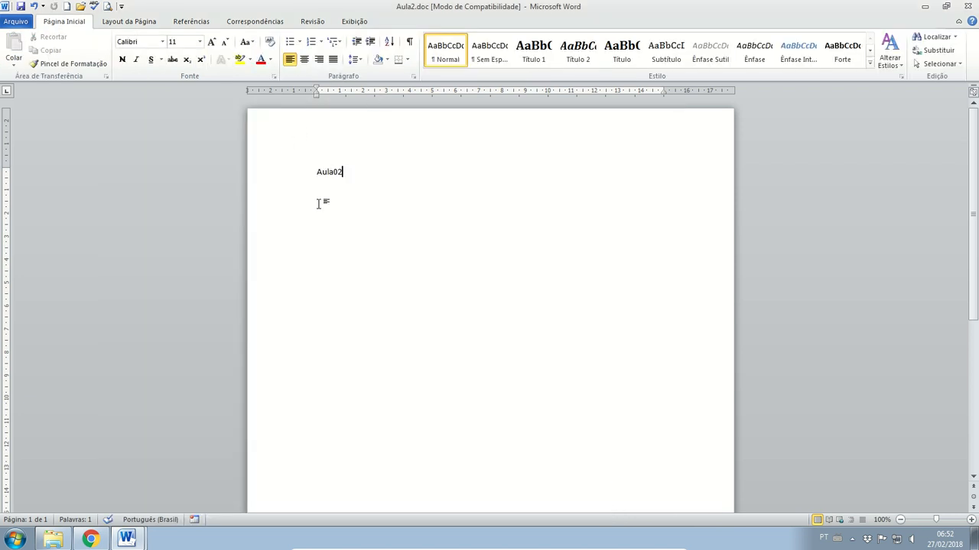
# - Copy the text Aula02 and paste the copy on a new line below it
pyautogui.click(296, 173)
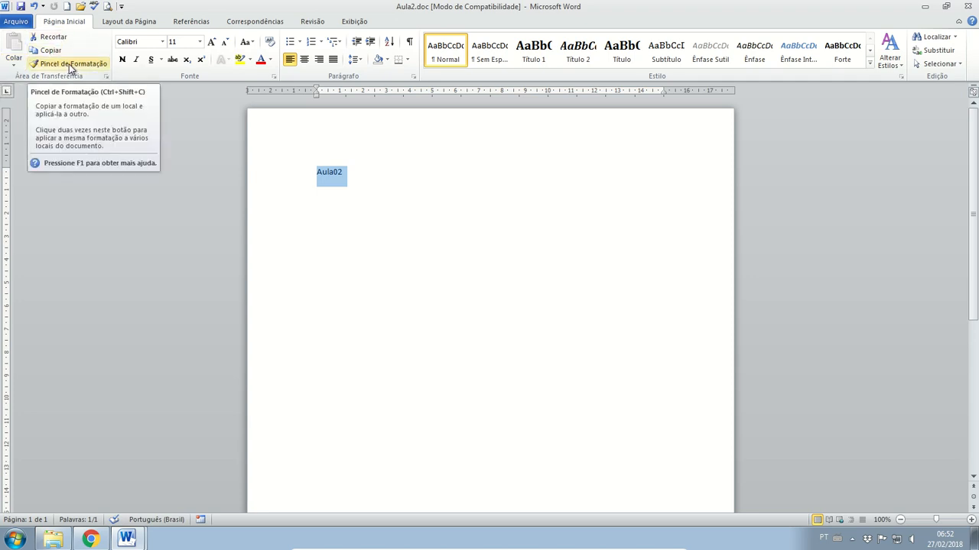
pyautogui.click(367, 200)
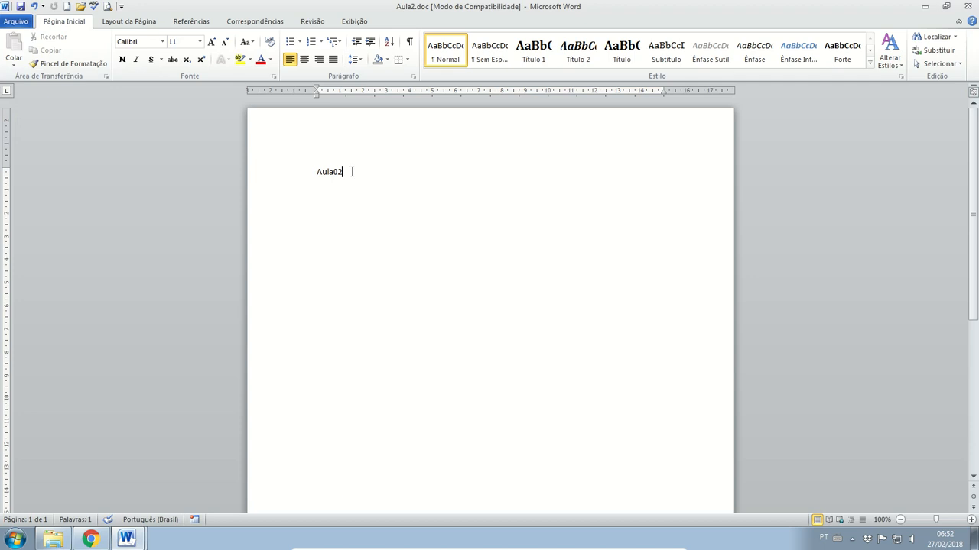
pyautogui.moveTo(350, 171); pyautogui.dragTo(291, 178)
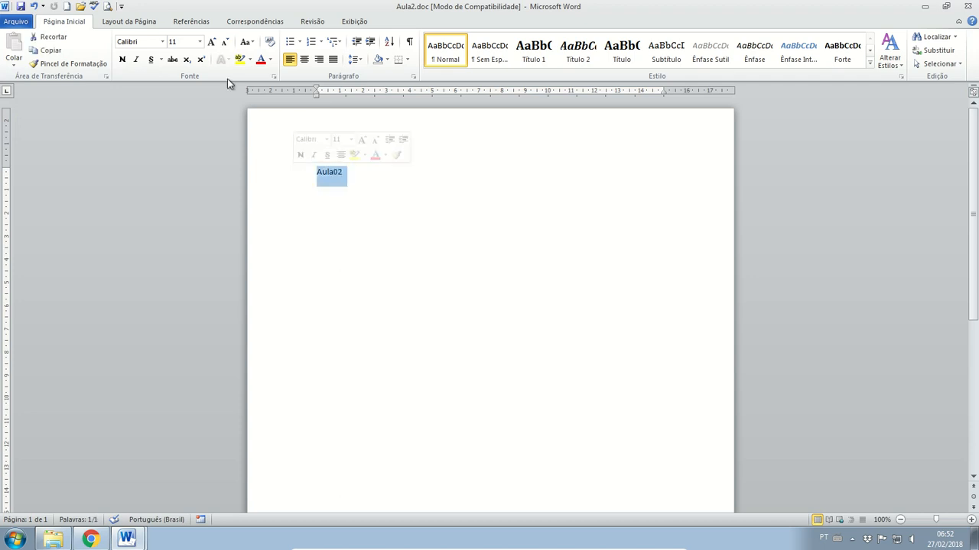
pyautogui.click(56, 50)
pyautogui.click(367, 170)
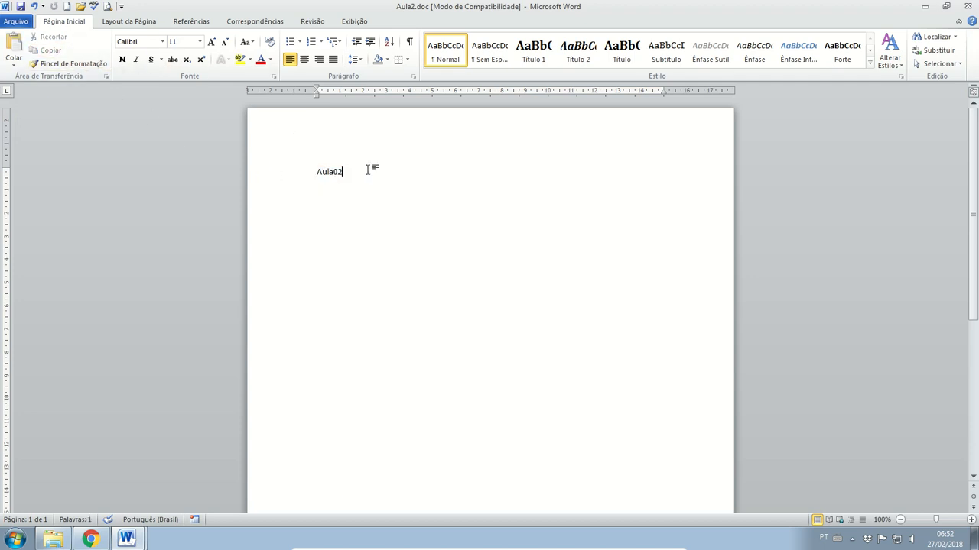
pyautogui.press('Return')
pyautogui.click(14, 52)
# - Cut the first Aula02 line and paste it below the remaining one, with an empty line between them
pyautogui.moveTo(350, 175); pyautogui.dragTo(306, 169)
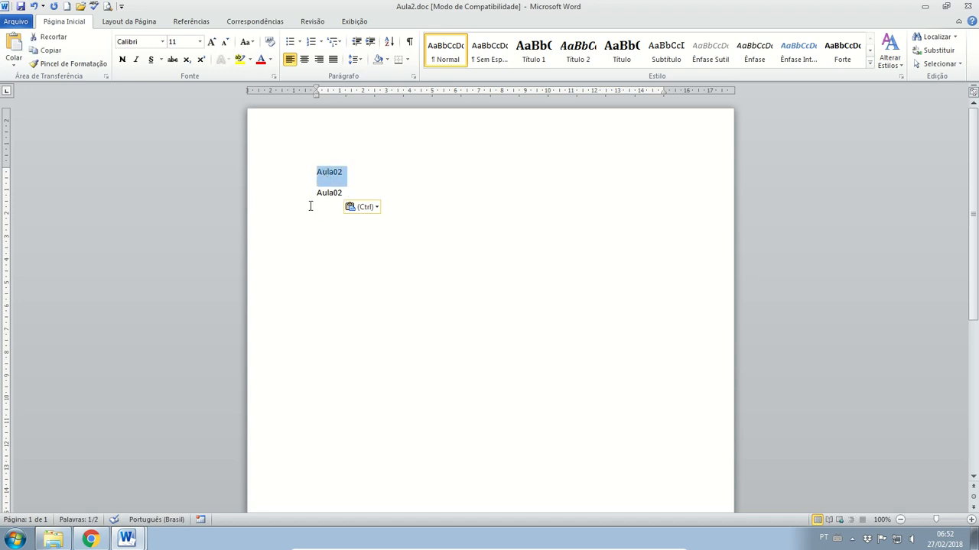
pyautogui.click(63, 38)
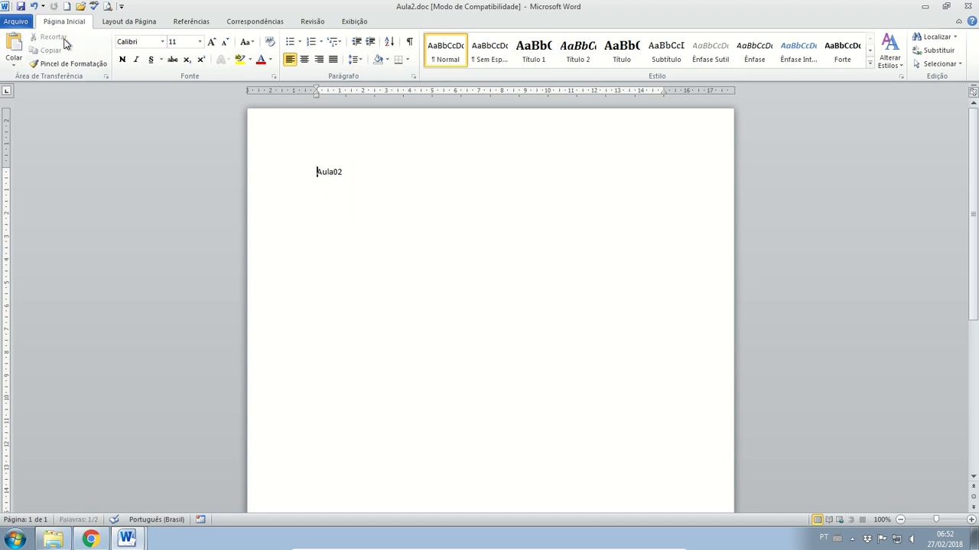
pyautogui.click(347, 201)
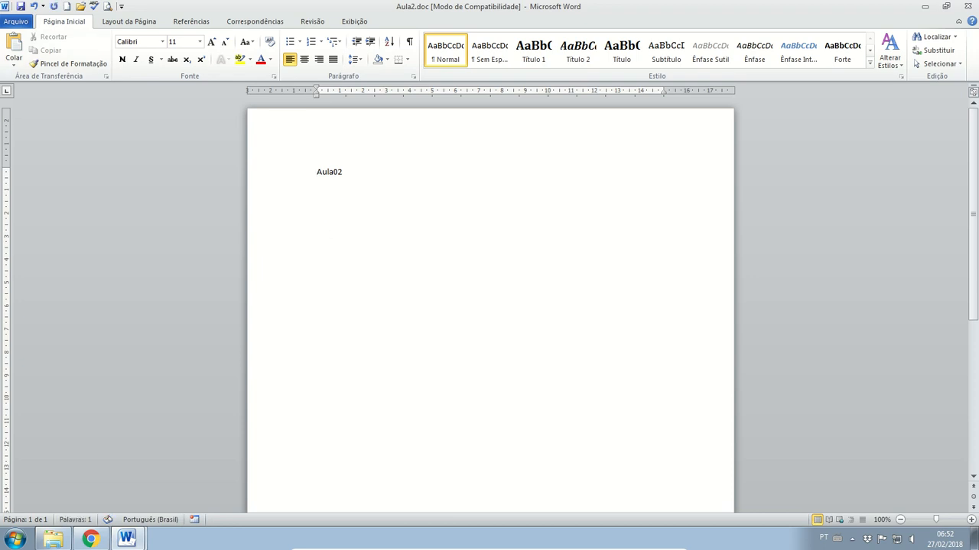
pyautogui.click(16, 52)
# - Make both Aula02 lines bold with a red font colour
pyautogui.moveTo(349, 213); pyautogui.dragTo(305, 177)
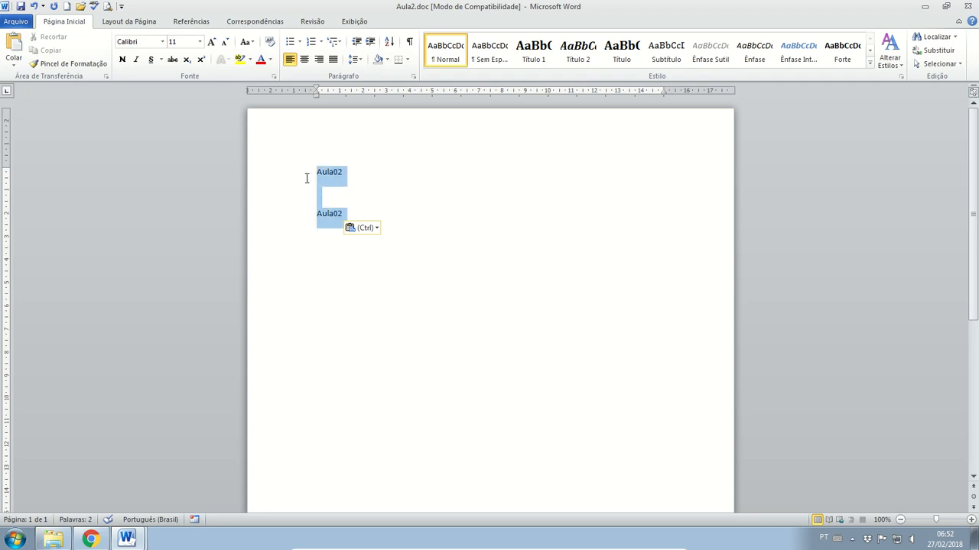
pyautogui.click(122, 62)
pyautogui.click(260, 58)
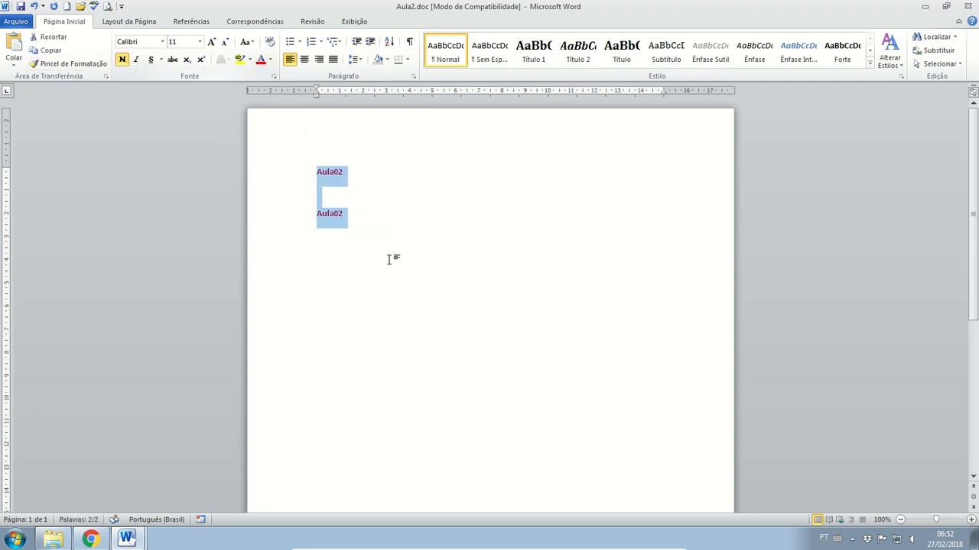
pyautogui.click(381, 234)
# - Clear all formatting from the second Aula02 line
pyautogui.moveTo(341, 213); pyautogui.dragTo(315, 197)
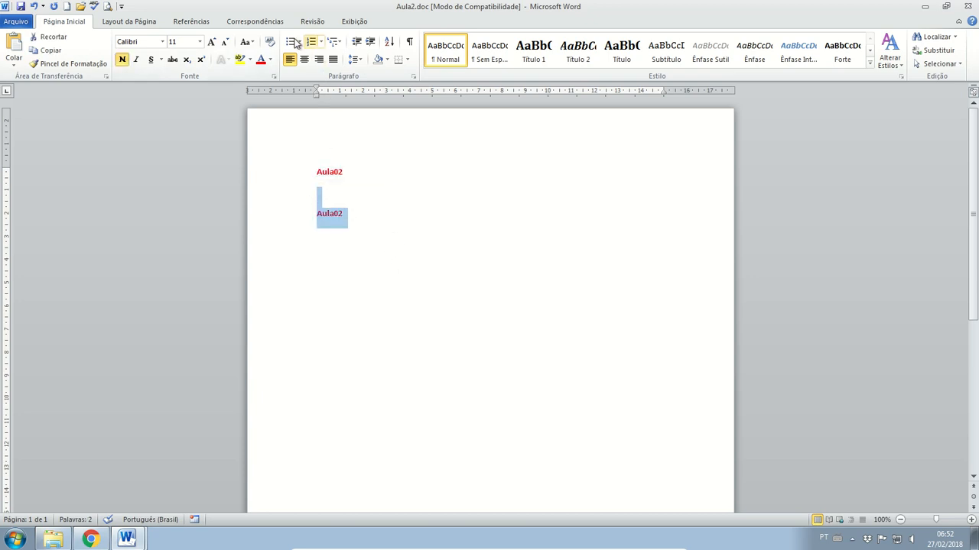
pyautogui.click(269, 42)
pyautogui.click(421, 231)
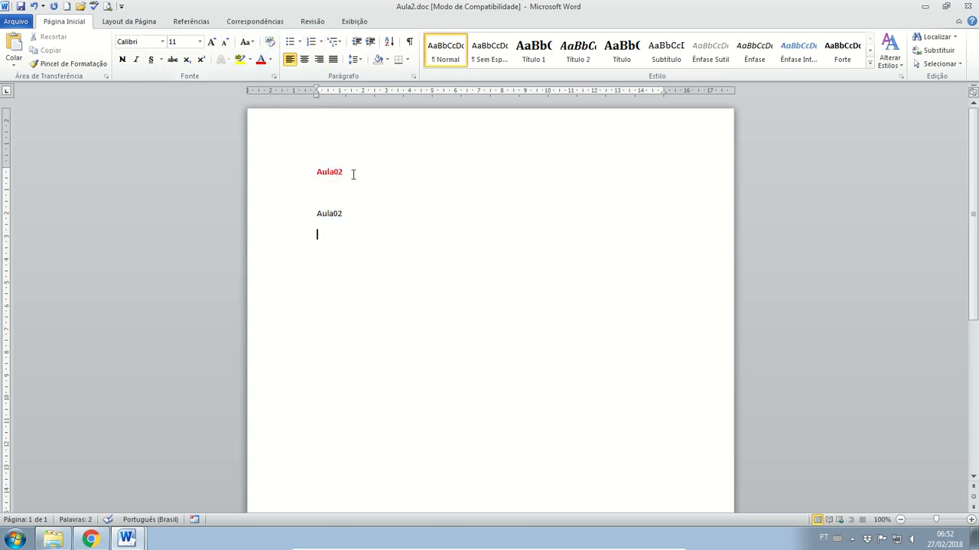
# - Copy the first Aula02 line's formatting onto the second line with the Format Painter
pyautogui.moveTo(354, 175); pyautogui.dragTo(315, 172)
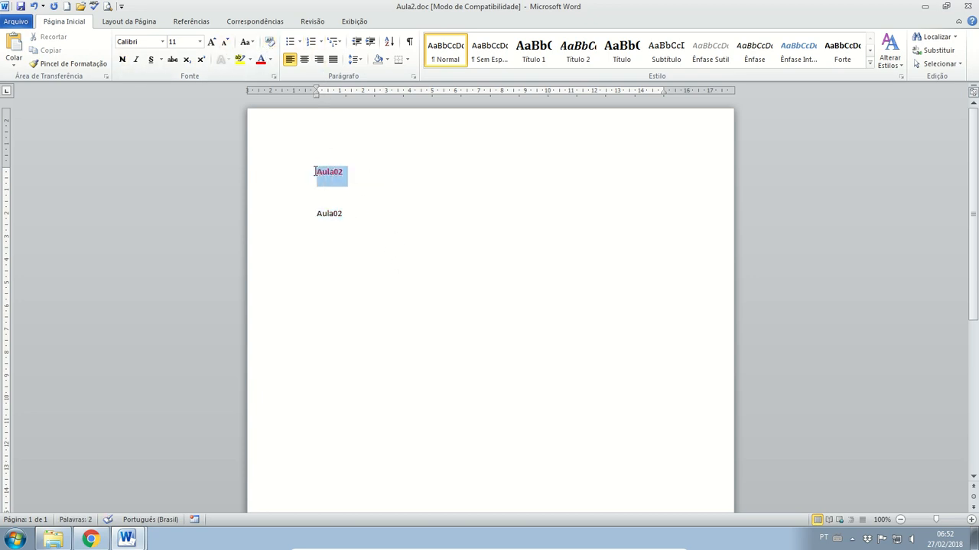
pyautogui.click(68, 64)
pyautogui.click(68, 64)
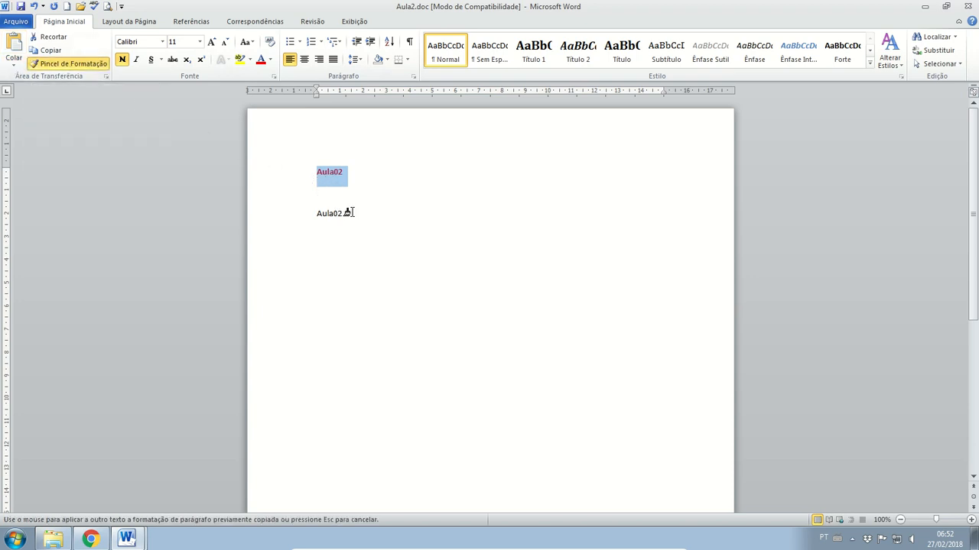
pyautogui.moveTo(348, 213); pyautogui.dragTo(313, 212)
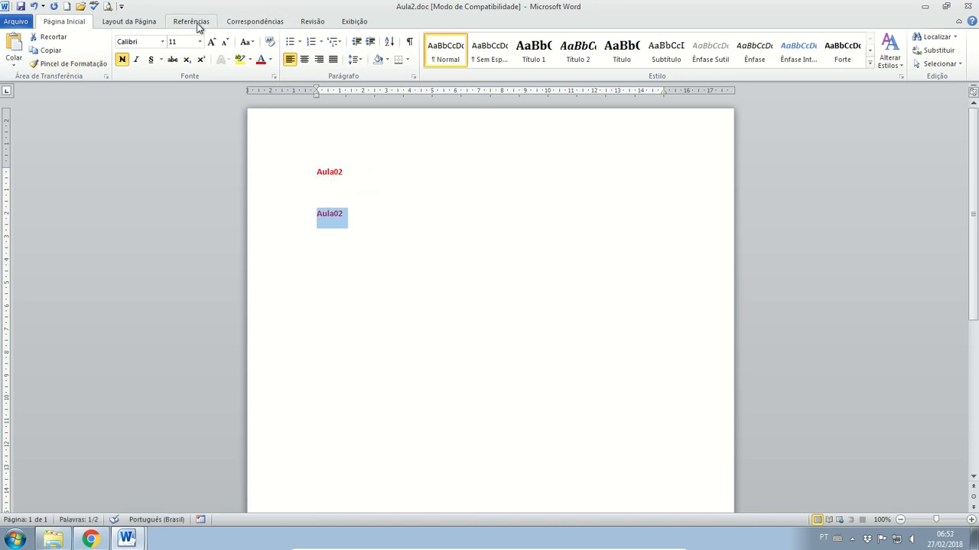
# - Set the second Aula02 line to Times New Roman at size 26
pyautogui.click(162, 42)
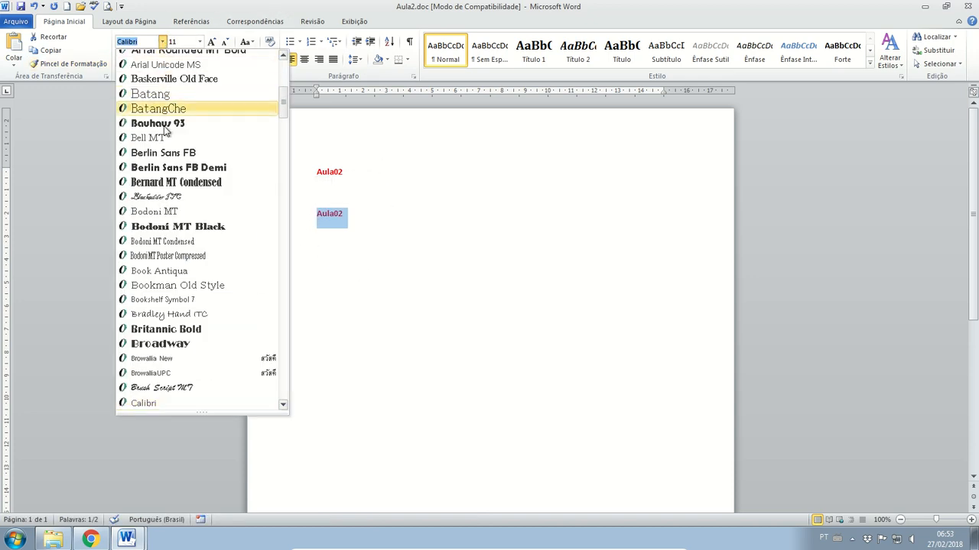
pyautogui.scroll(5, 145, 218)
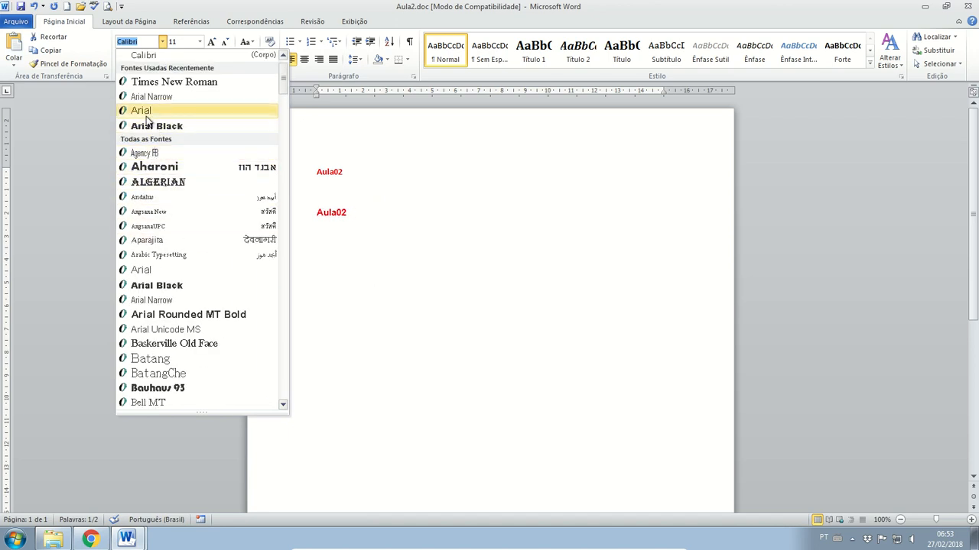
pyautogui.click(174, 84)
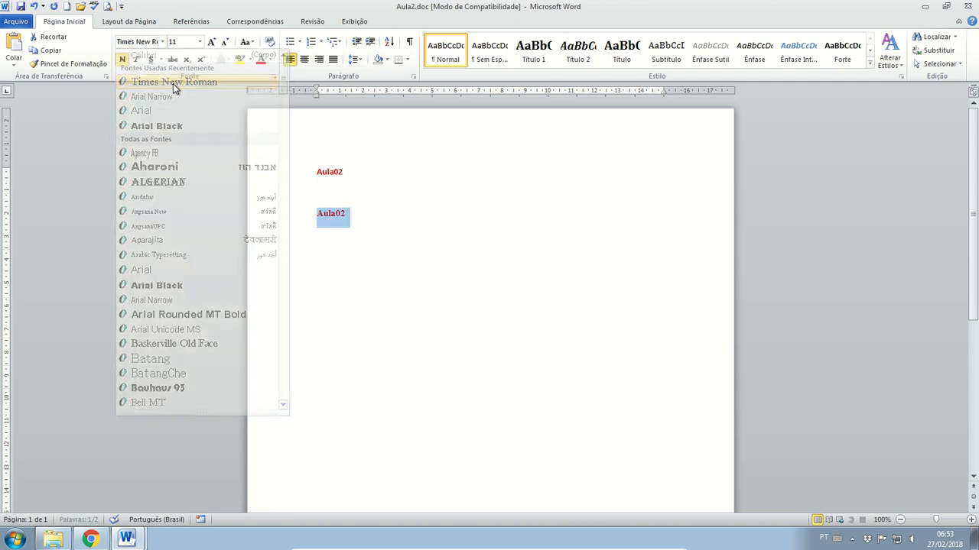
pyautogui.click(200, 42)
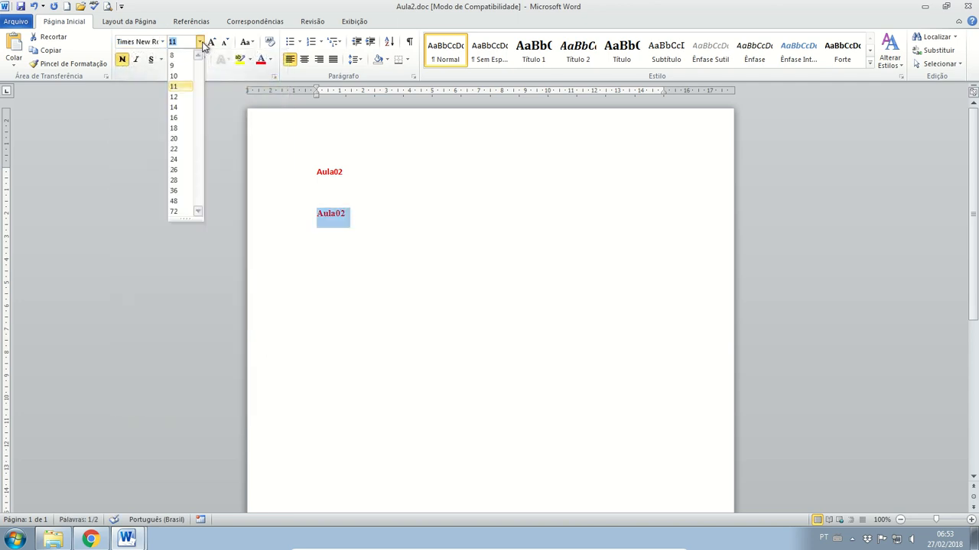
pyautogui.click(175, 171)
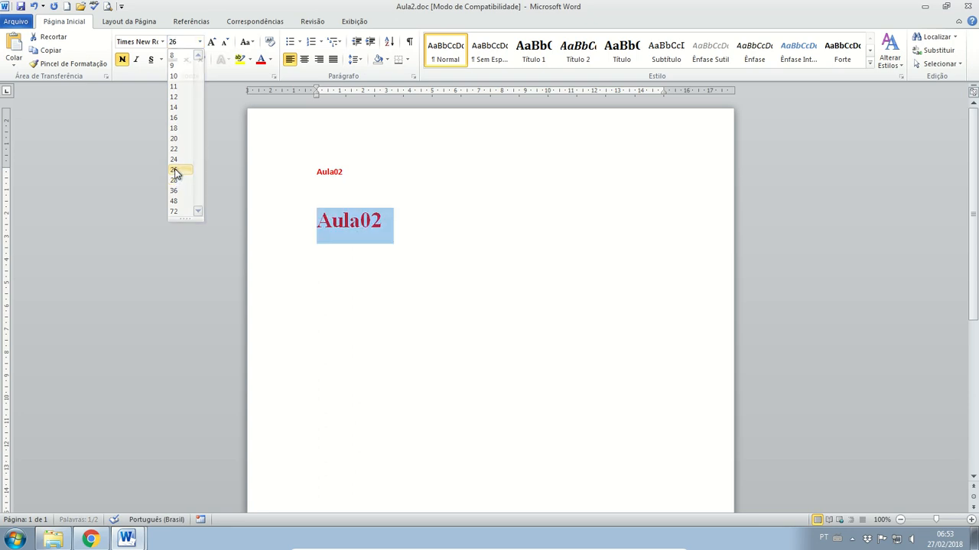
# - Grow the second Aula02 line's font stepwise to size 48 and shrink it back to 28
pyautogui.click(213, 42)
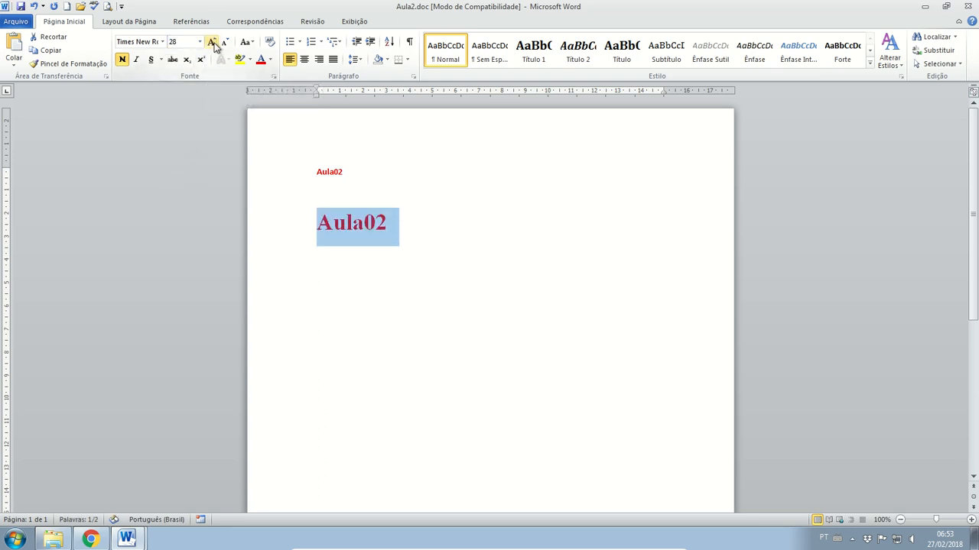
pyautogui.click(213, 43)
pyautogui.click(212, 42)
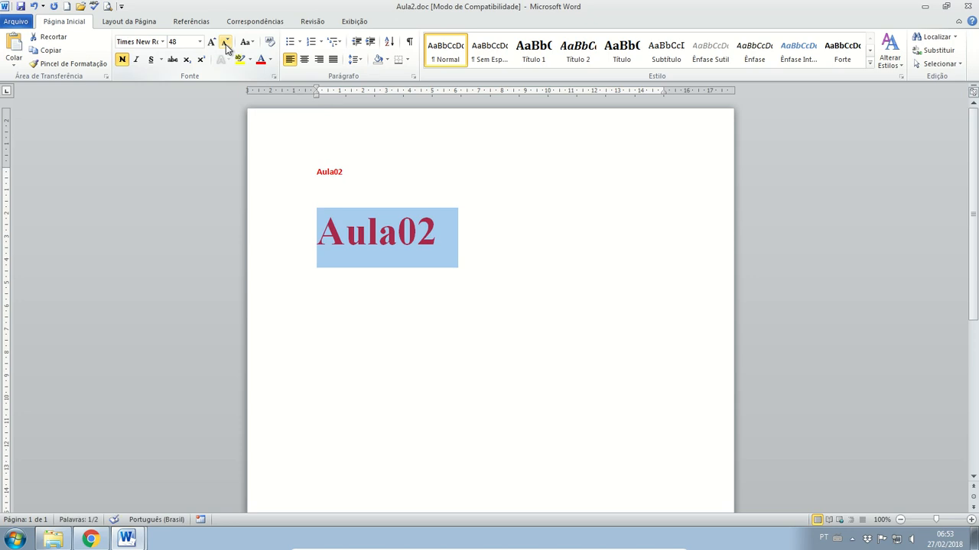
pyautogui.click(225, 43)
pyautogui.click(226, 44)
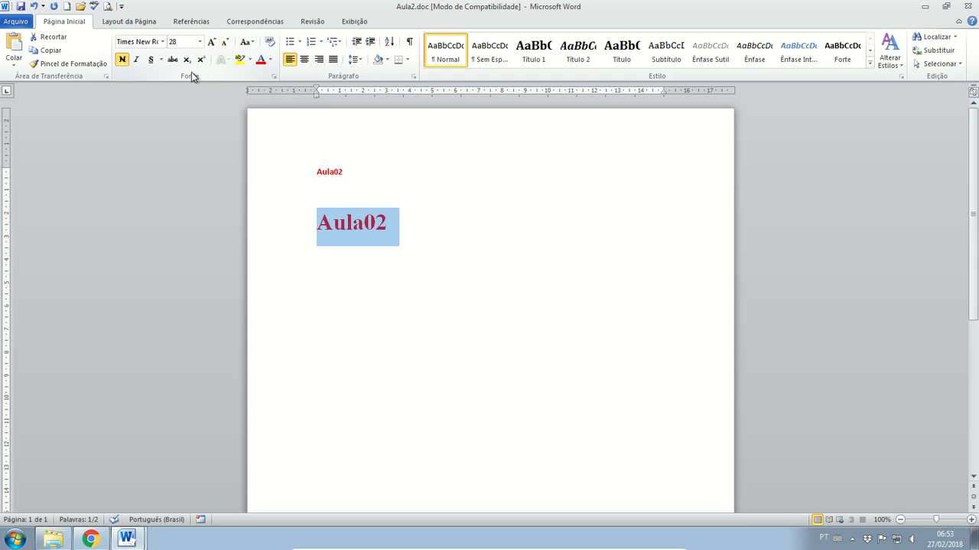
# - Toggle bold on the second Aula02 line, leaving it off, and make the text italic
pyautogui.click(124, 62)
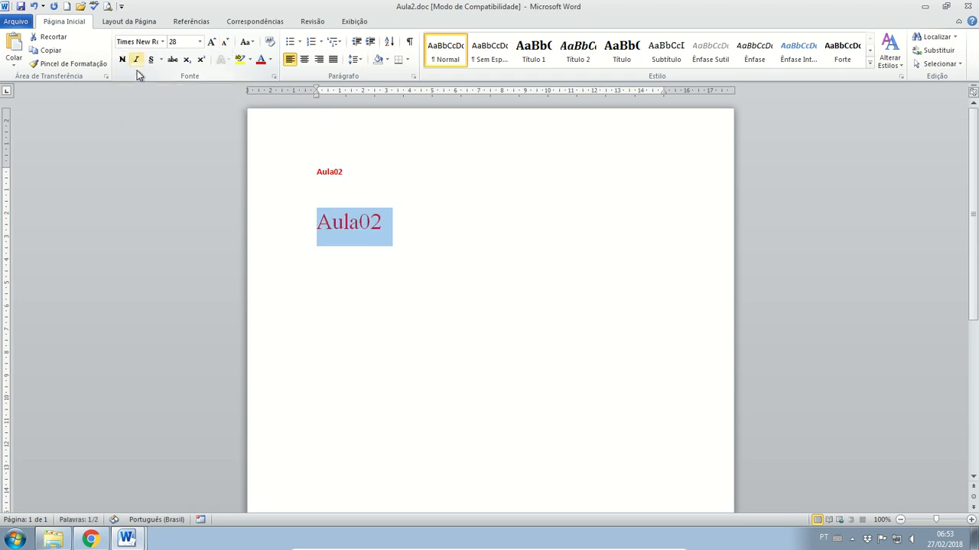
pyautogui.click(399, 224)
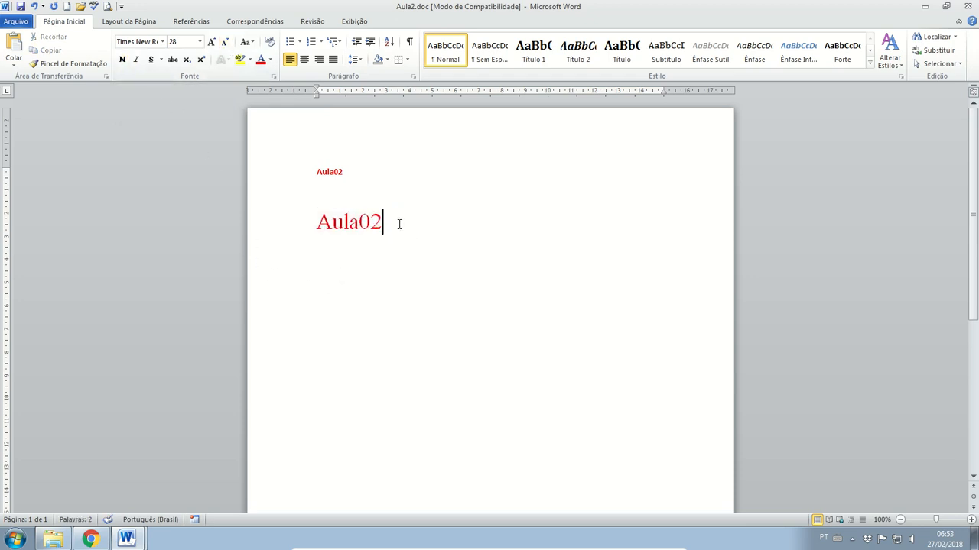
pyautogui.moveTo(377, 223); pyautogui.dragTo(319, 223)
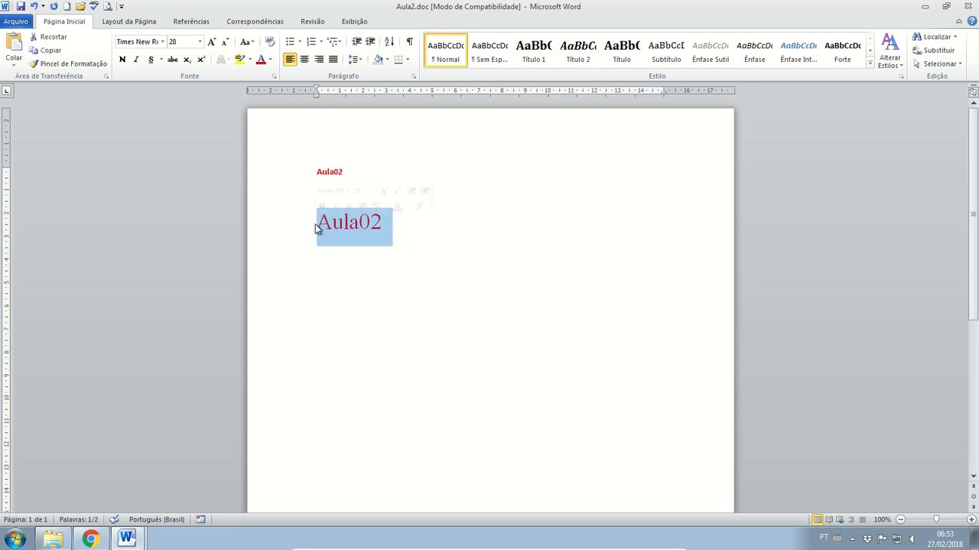
pyautogui.click(122, 61)
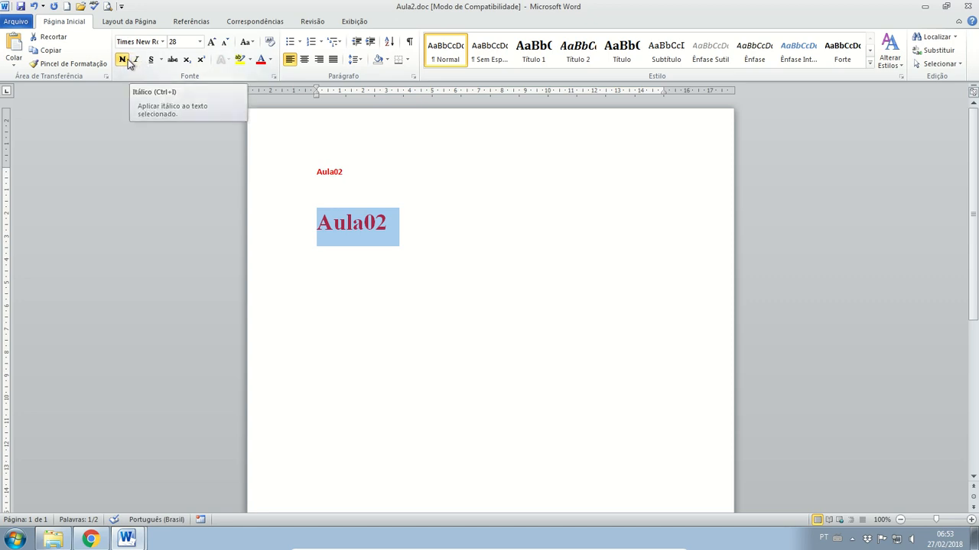
pyautogui.click(123, 60)
pyautogui.click(135, 61)
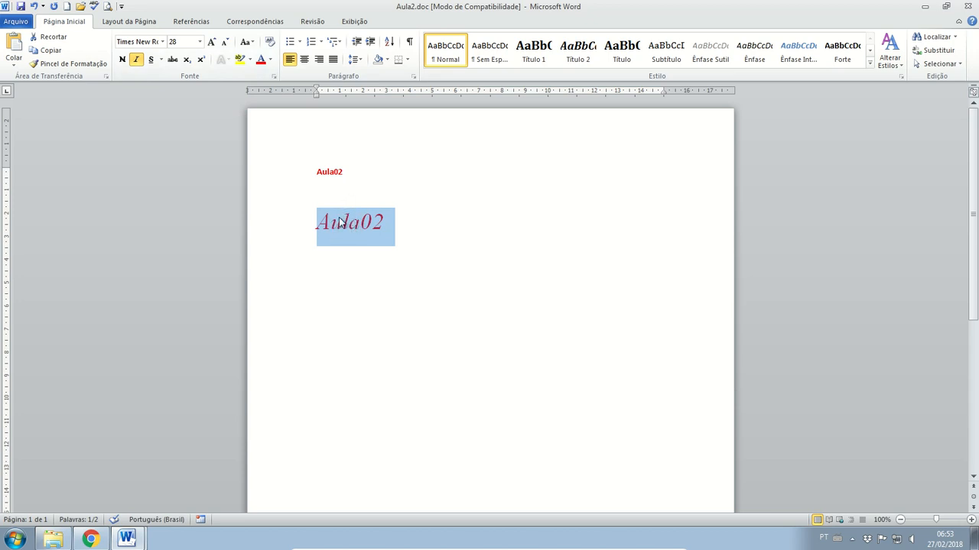
# - Underline the second Aula02 line with a single line and view the underline styles and colours without changing them
pyautogui.click(152, 60)
pyautogui.click(161, 60)
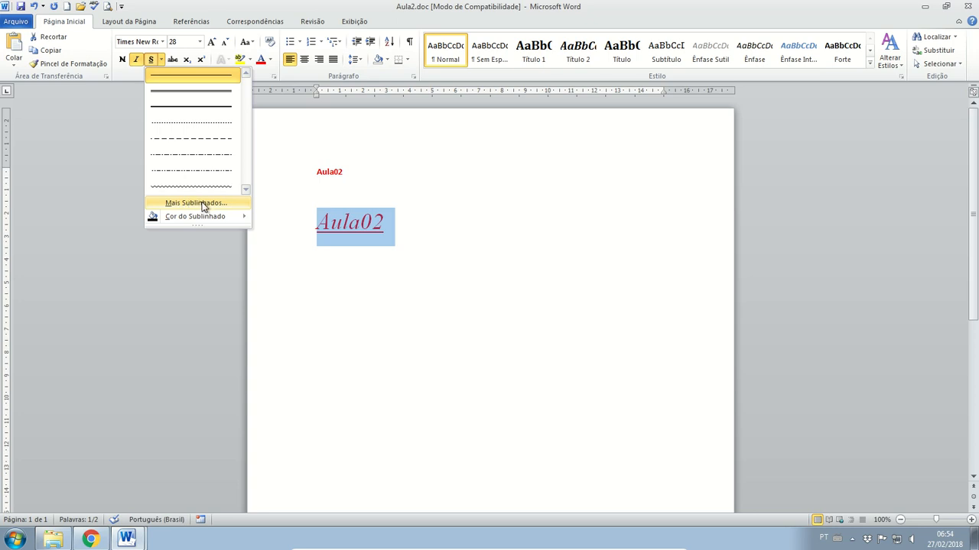
pyautogui.moveTo(228, 217)
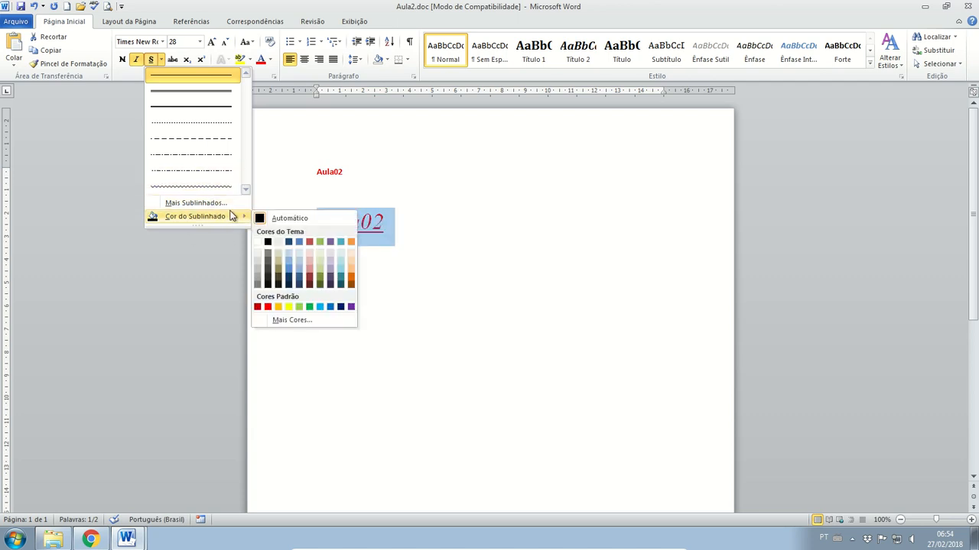
pyautogui.click(341, 143)
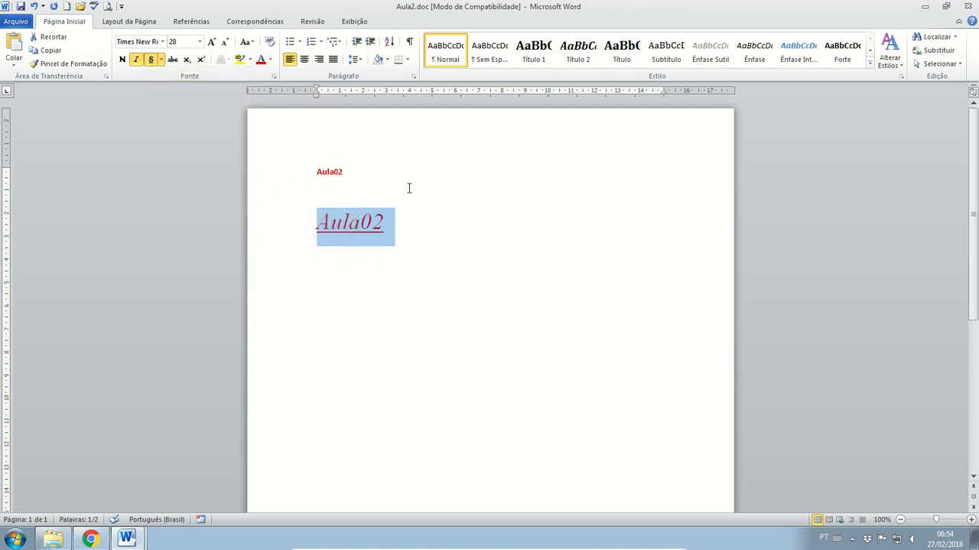
# - Set the first Aula02 line to font size 20 and apply strikethrough to it
pyautogui.moveTo(356, 172); pyautogui.dragTo(309, 175)
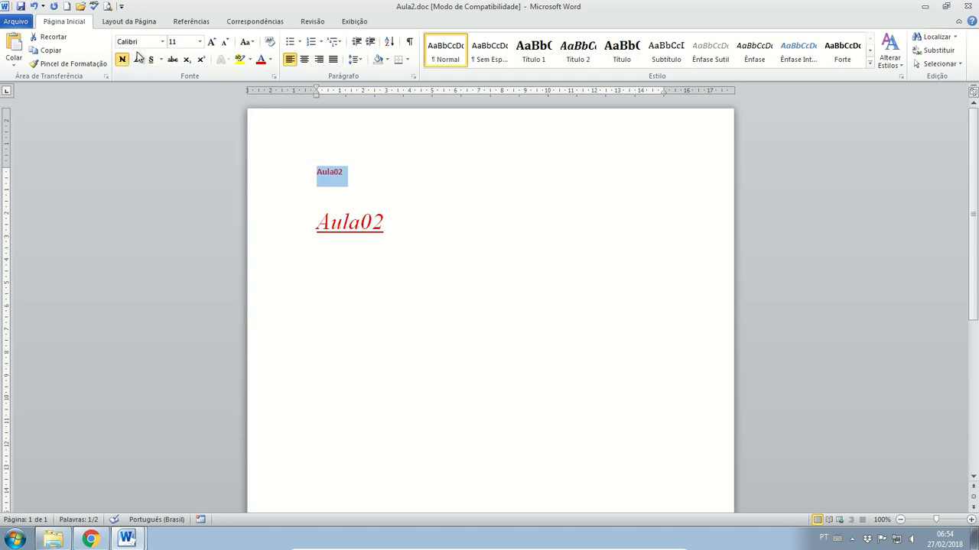
pyautogui.click(199, 42)
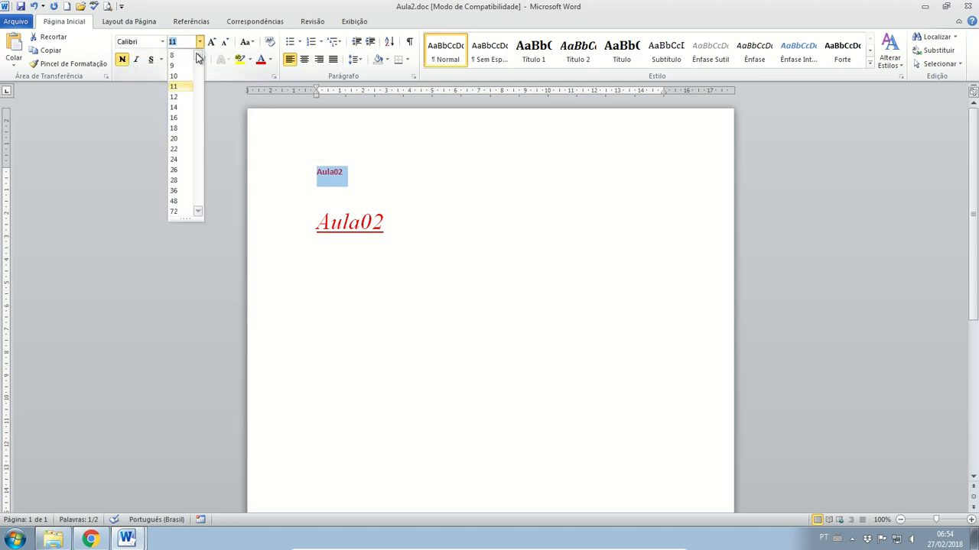
pyautogui.click(182, 138)
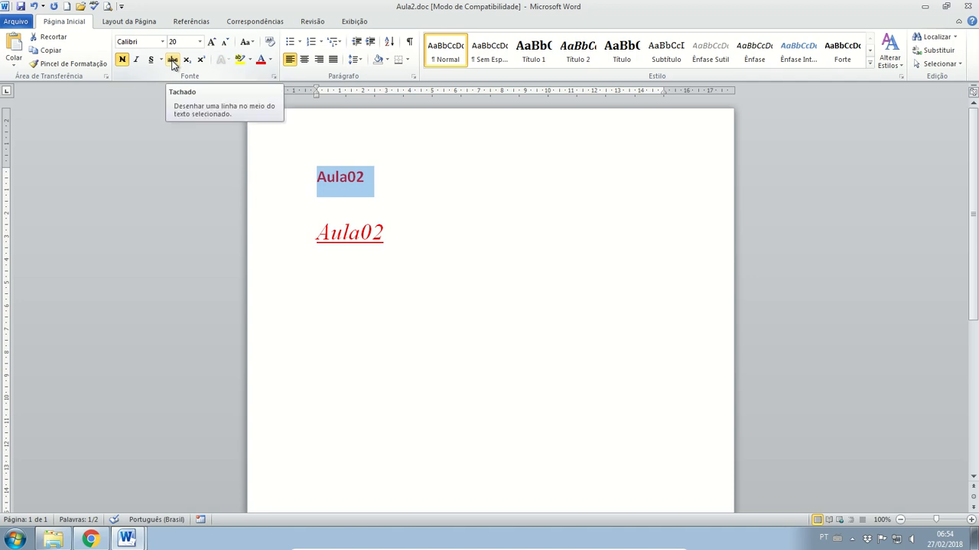
pyautogui.click(173, 61)
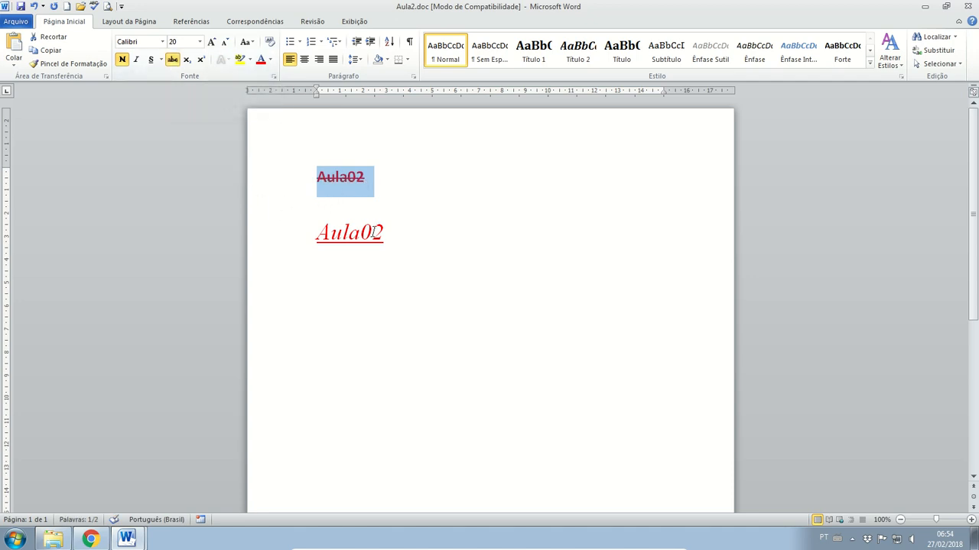
# - Add a new line reading H2O without italics or underline below the second Aula02 line and make its 2 subscript
pyautogui.click(396, 235)
pyautogui.press('Return')
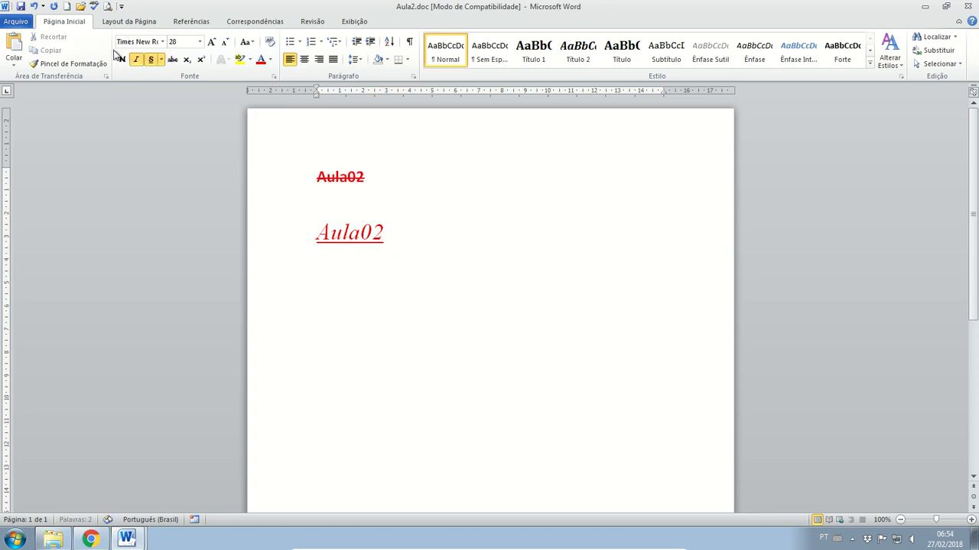
pyautogui.click(135, 60)
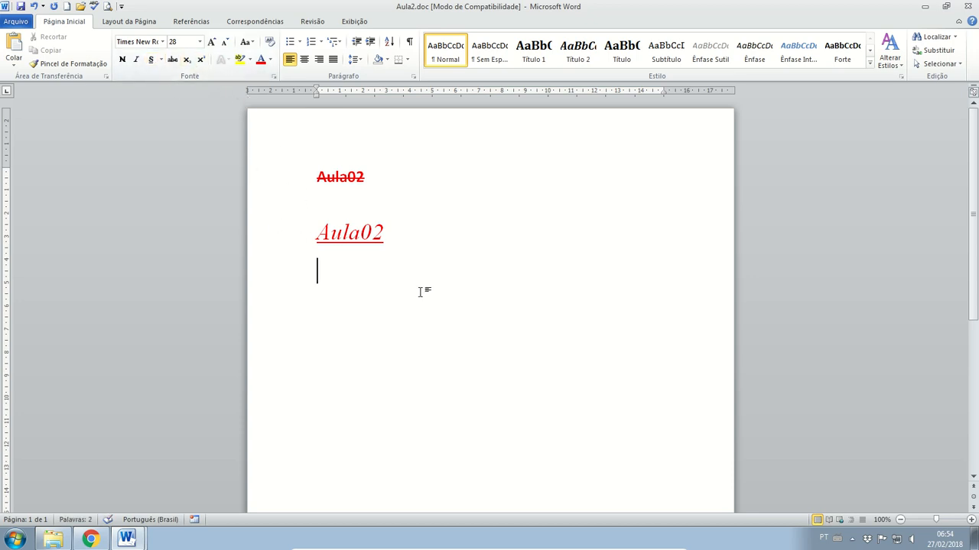
pyautogui.write('H2o')
pyautogui.press('BackSpace')
pyautogui.write('O')
pyautogui.press('Left')
pyautogui.hotkey('shift', 'Left')
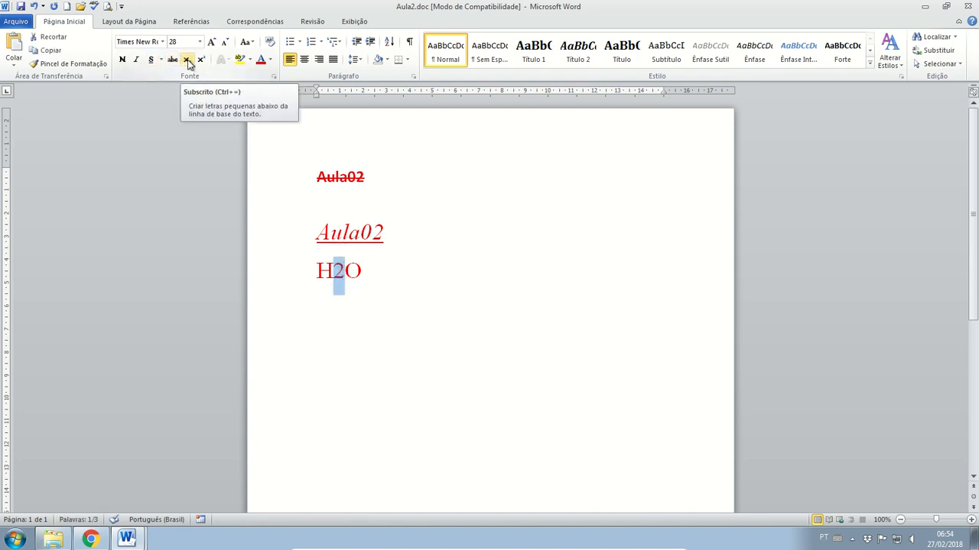
pyautogui.click(188, 60)
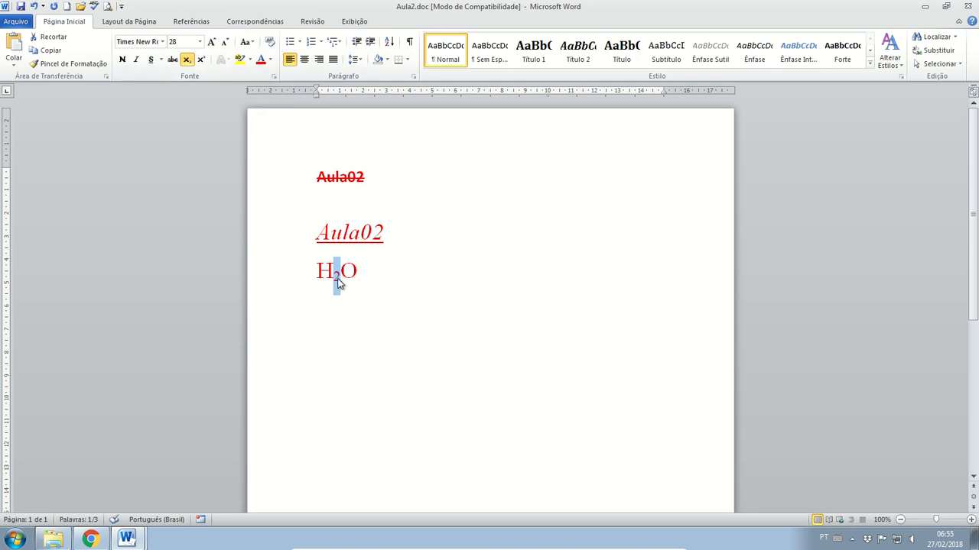
# - Add a line reading 1o below H2O and make the letter o superscript
pyautogui.click(374, 275)
pyautogui.press('Return')
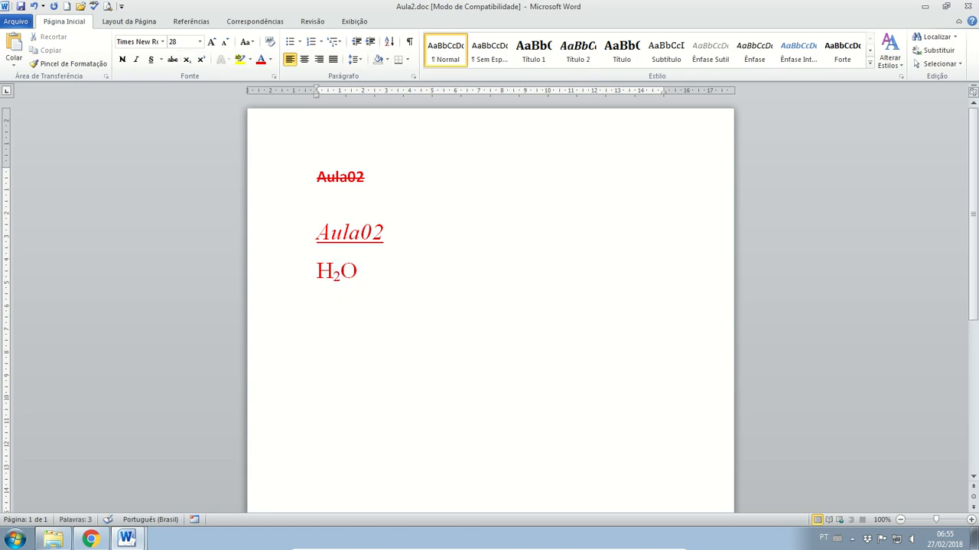
pyautogui.write('1o')
pyautogui.moveTo(346, 309); pyautogui.dragTo(328, 309)
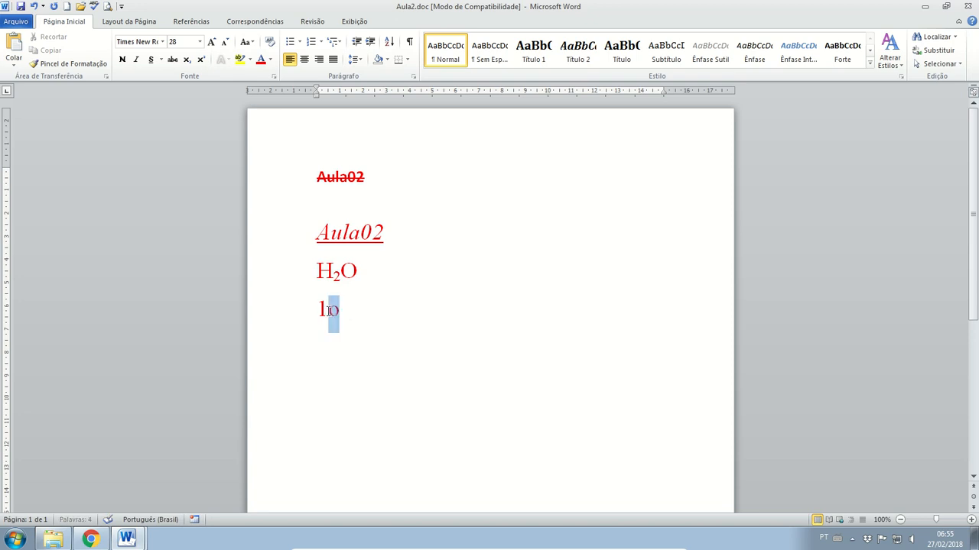
pyautogui.click(201, 60)
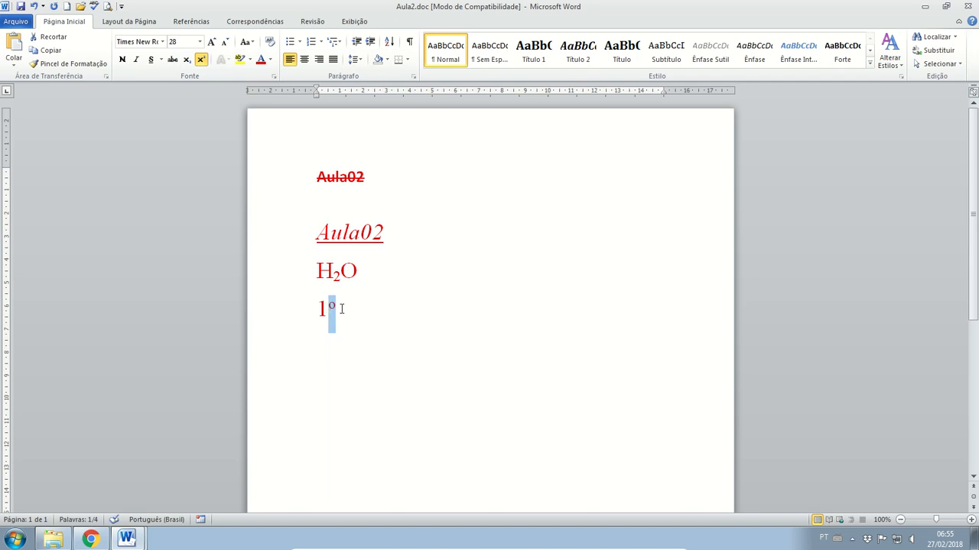
pyautogui.click(342, 309)
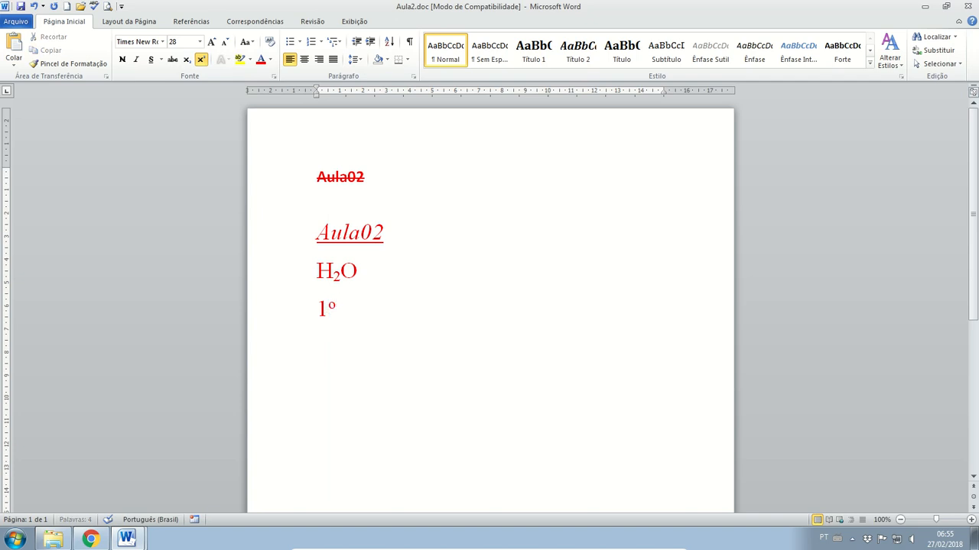
# - Clear the 1º line's contents and turn superscript off
pyautogui.press('Return')
pyautogui.press('BackSpace')
pyautogui.write('a')
pyautogui.press('BackSpace')
pyautogui.write('ao')
pyautogui.press('BackSpace')
pyautogui.press('BackSpace')
pyautogui.click(202, 60)
pyautogui.press('BackSpace')
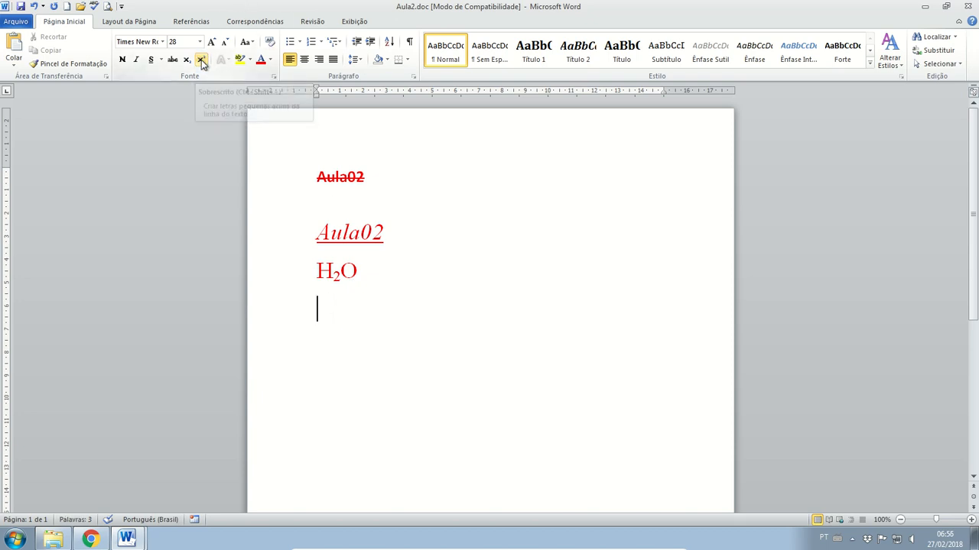
# - Enter 2ª and 3º on separate lines below H2O, applying superscript only to the ordinal letters
pyautogui.write('2')
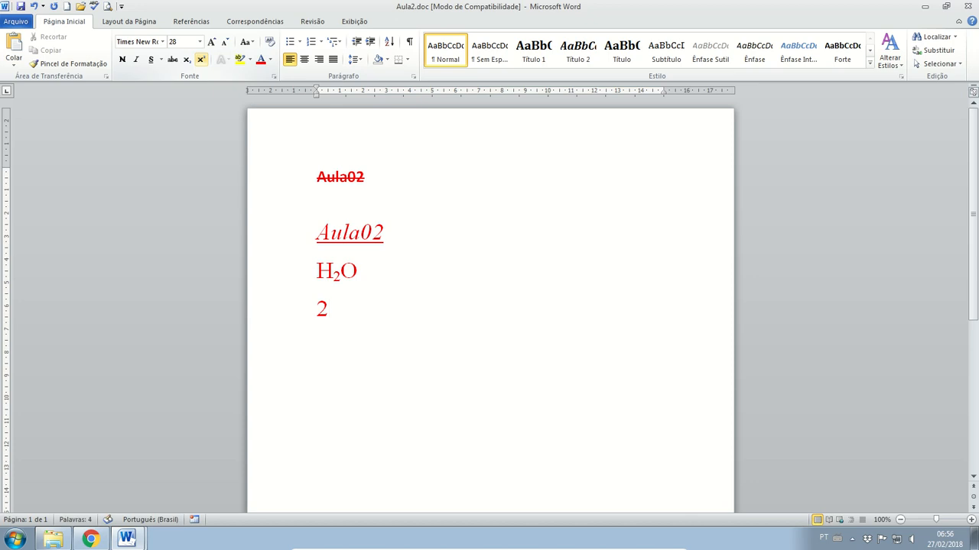
pyautogui.click(202, 60)
pyautogui.write('a')
pyautogui.write('3')
pyautogui.click(202, 62)
pyautogui.write('o')
pyautogui.click(202, 61)
pyautogui.press('Return')
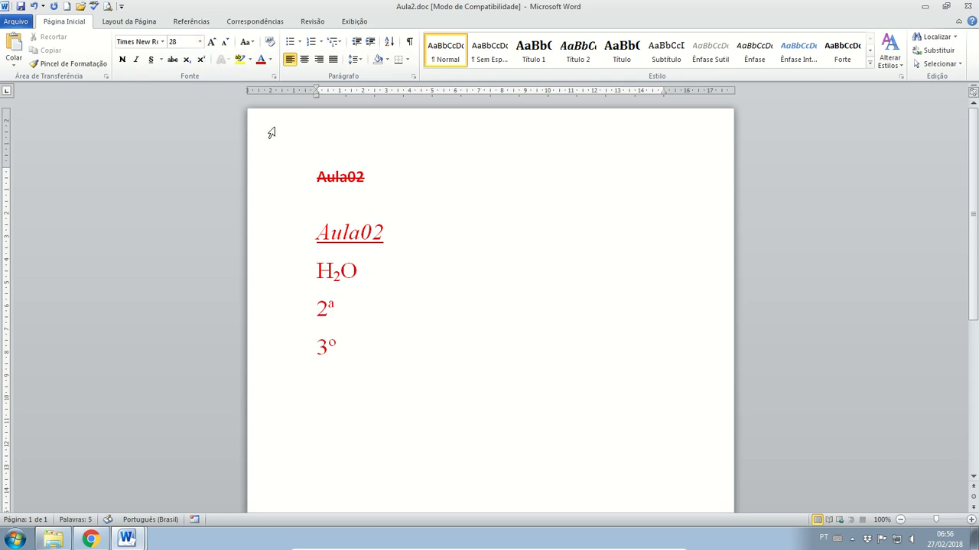
# - Highlight the second Aula02 line in yellow
pyautogui.click(277, 229)
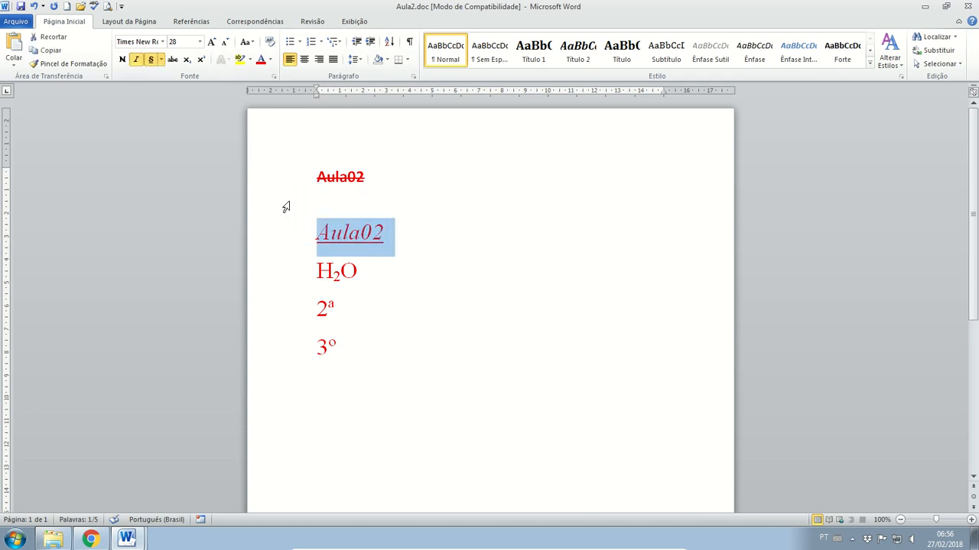
pyautogui.click(249, 60)
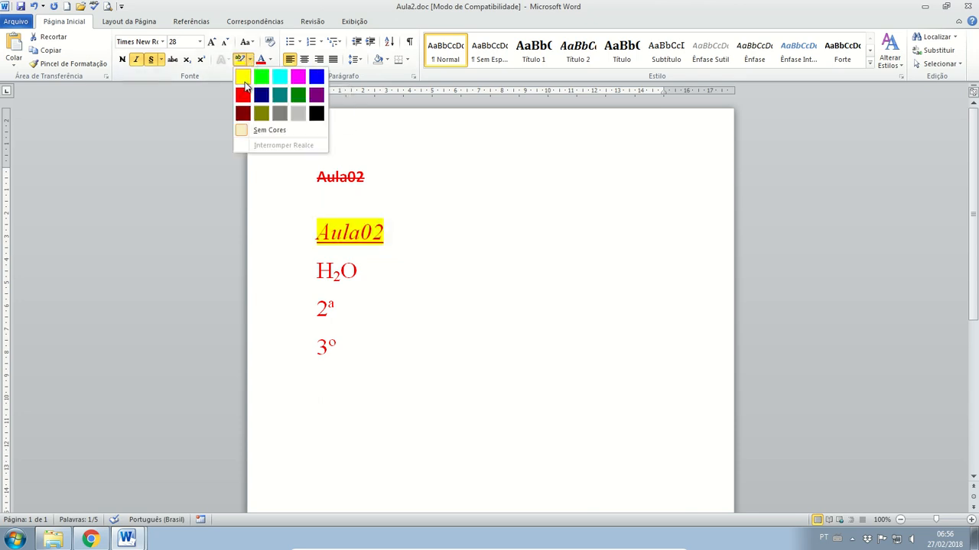
pyautogui.click(243, 77)
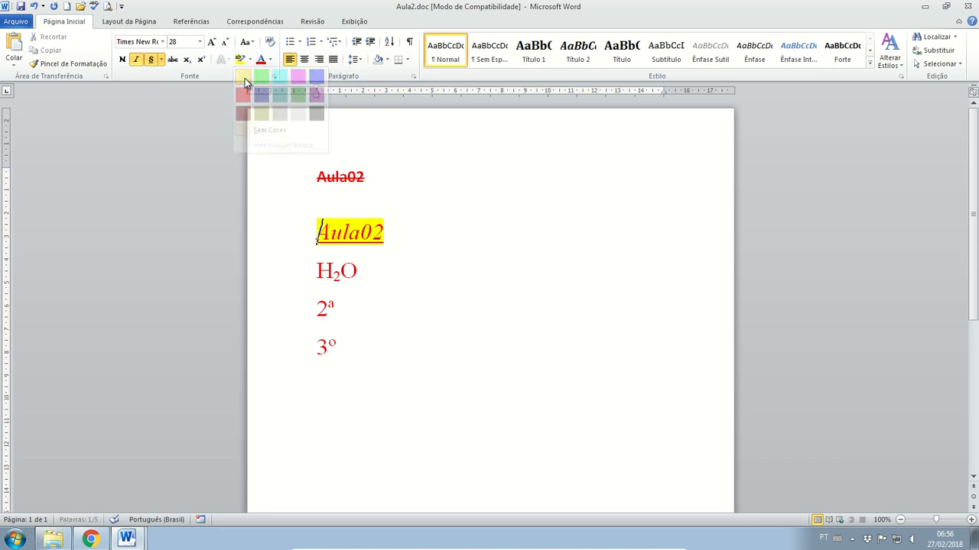
# - Change the font colour of the H2O line to a dark olive green theme colour
pyautogui.moveTo(363, 274); pyautogui.dragTo(310, 272)
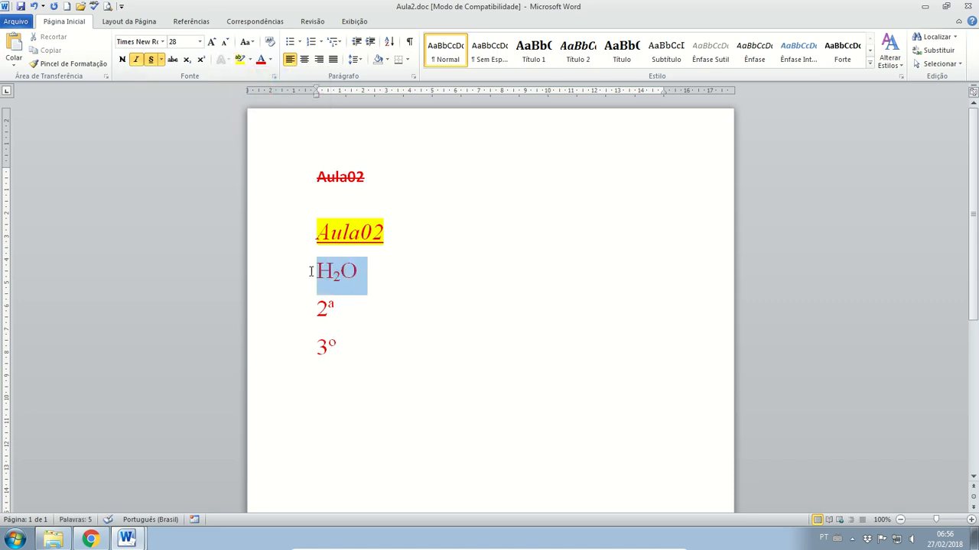
pyautogui.click(270, 60)
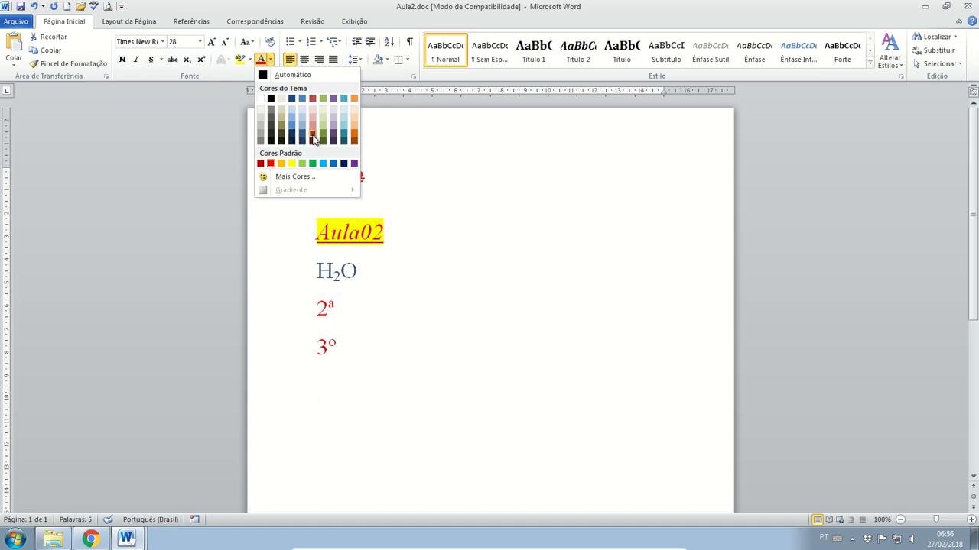
pyautogui.click(325, 137)
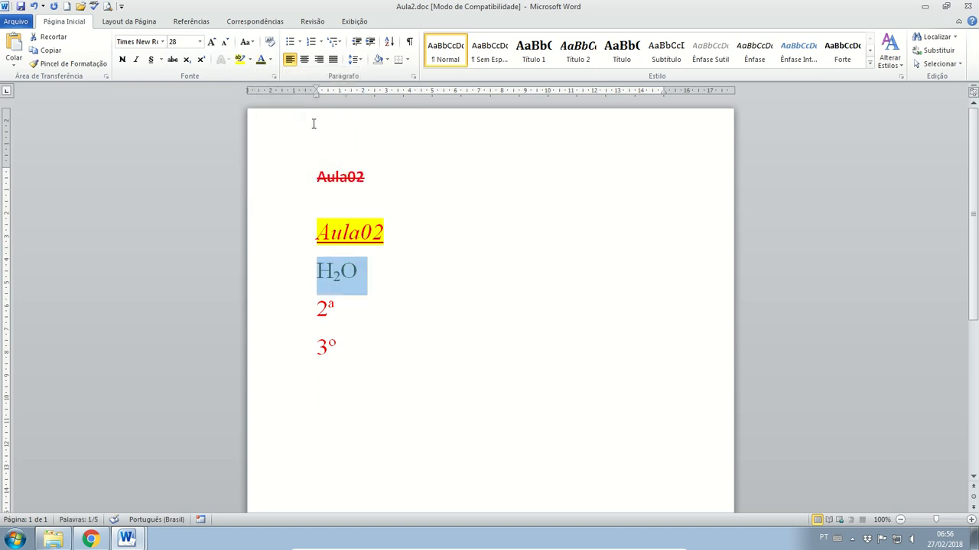
# - Add a new line reading Teste below the 3º line
pyautogui.click(348, 363)
pyautogui.press('Return')
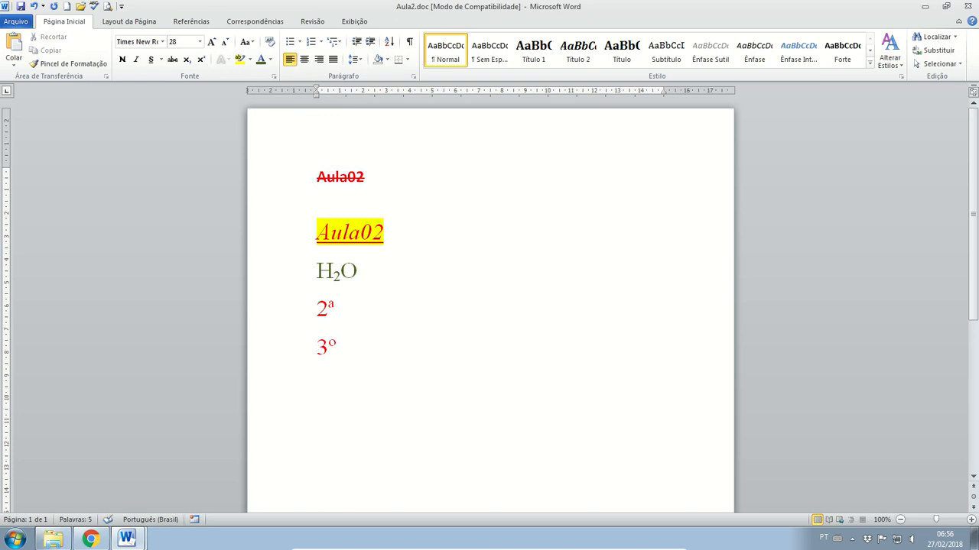
pyautogui.write('Teste')
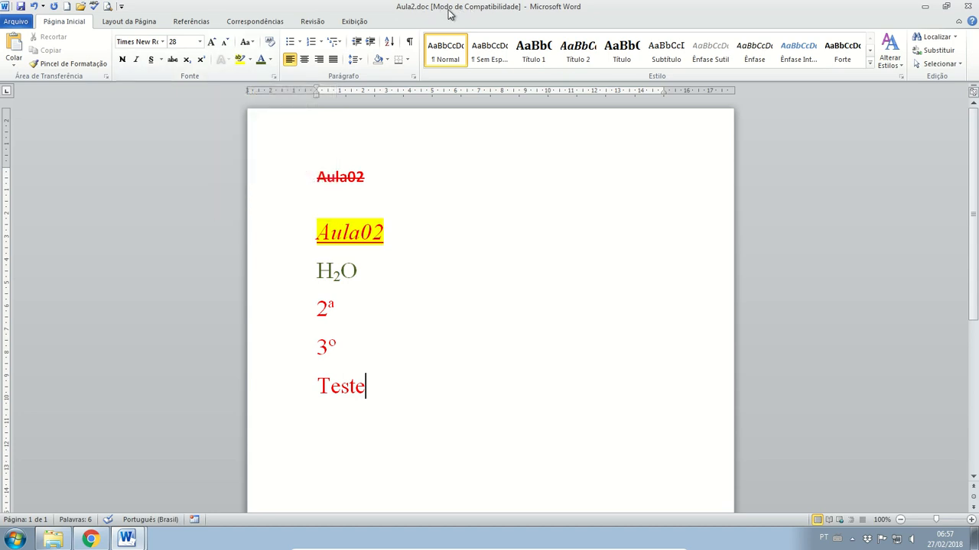
# - In a new blank document, enter Aula and apply the central reflection variation to the word
pyautogui.click(70, 6)
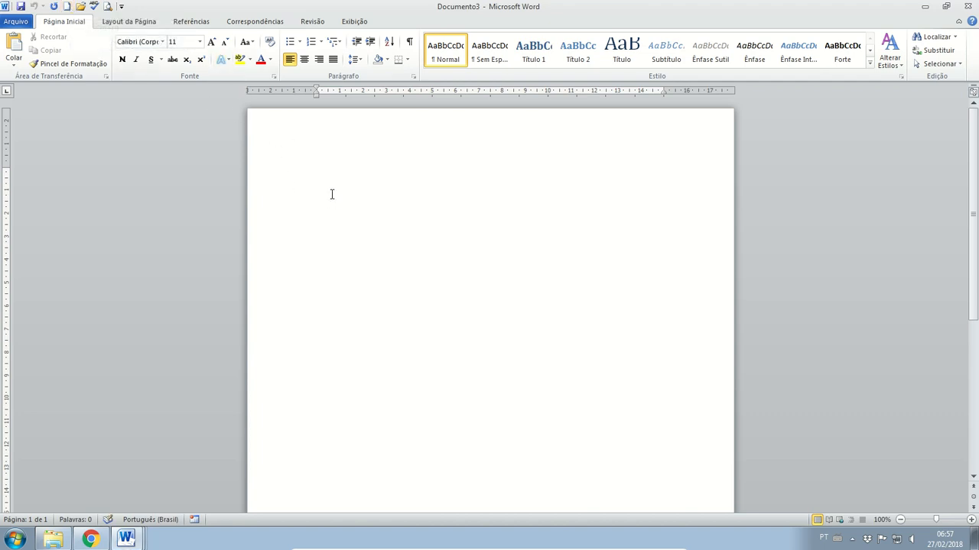
pyautogui.write('Aula')
pyautogui.moveTo(349, 184); pyautogui.dragTo(299, 175)
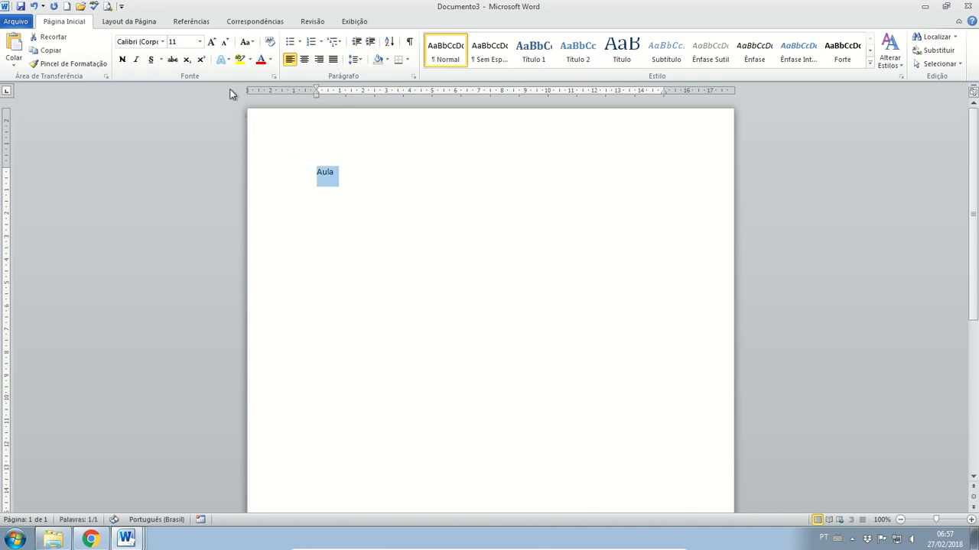
pyautogui.click(227, 61)
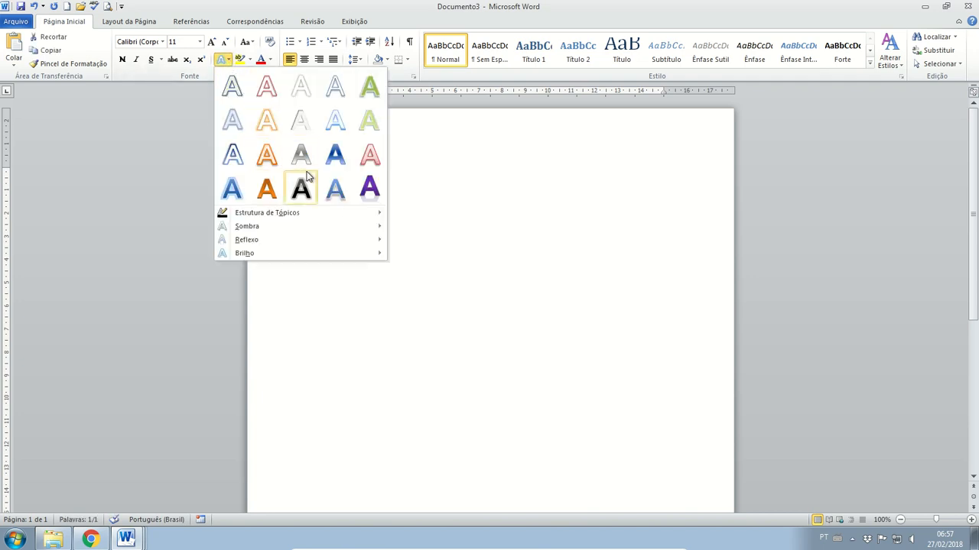
pyautogui.moveTo(310, 213)
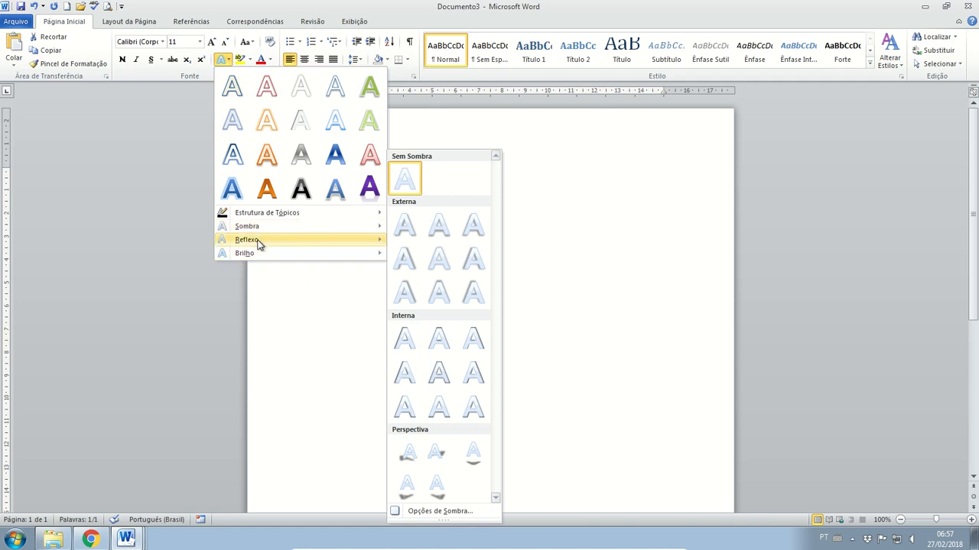
pyautogui.moveTo(262, 242)
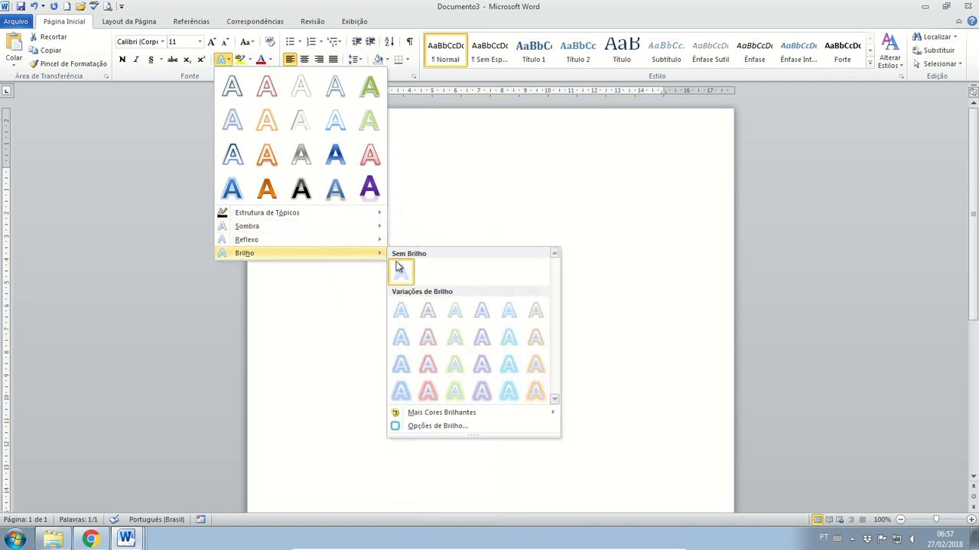
pyautogui.moveTo(321, 241)
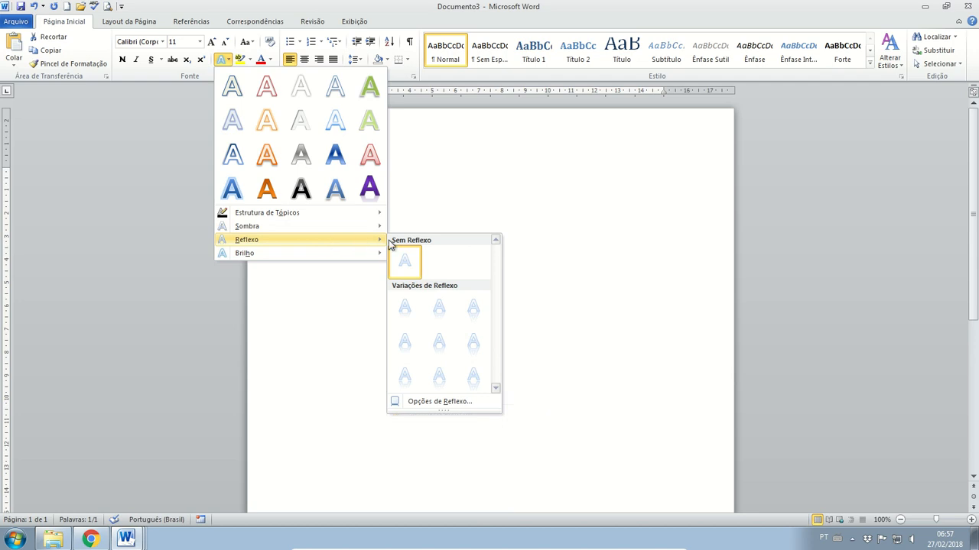
pyautogui.click(439, 349)
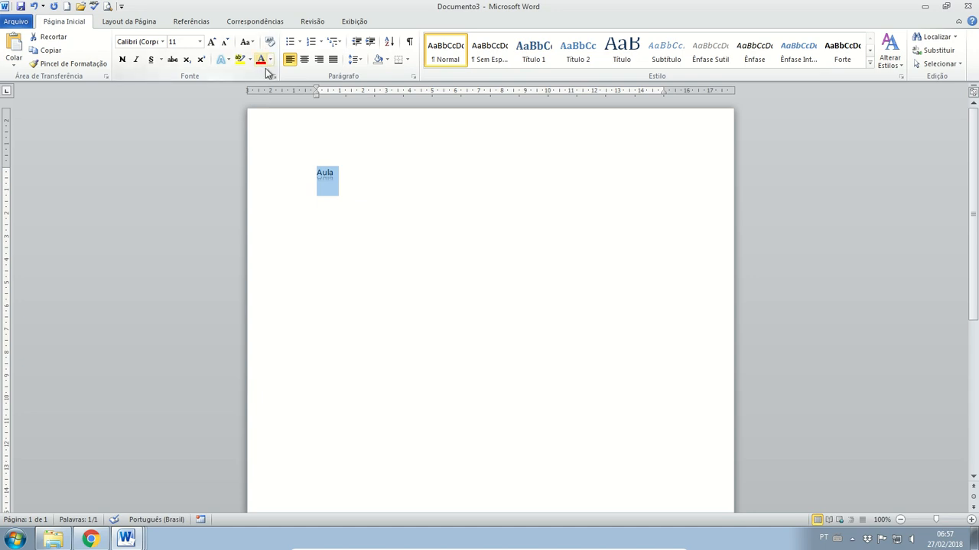
# - Switch back to Aula2.doc and clear the formatting of all its text
pyautogui.click(126, 539)
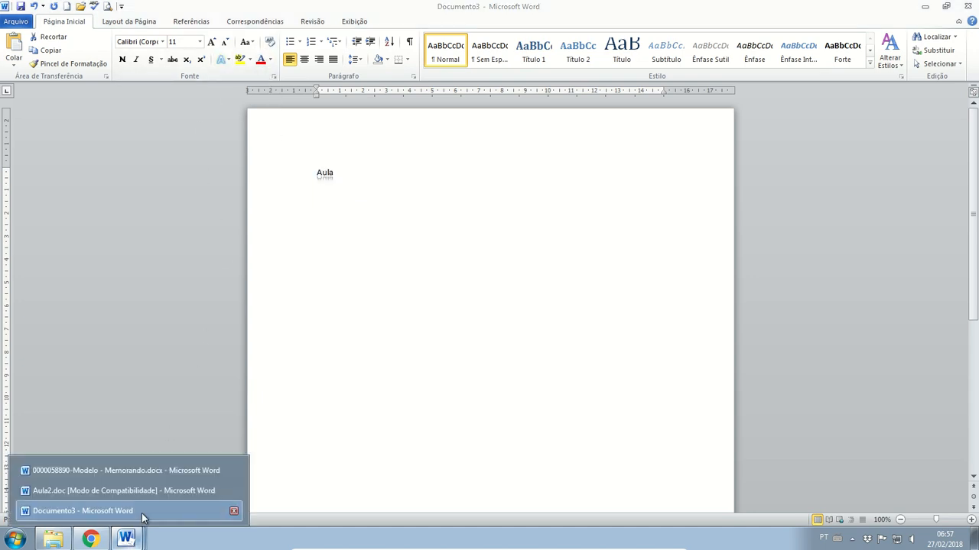
pyautogui.click(152, 484)
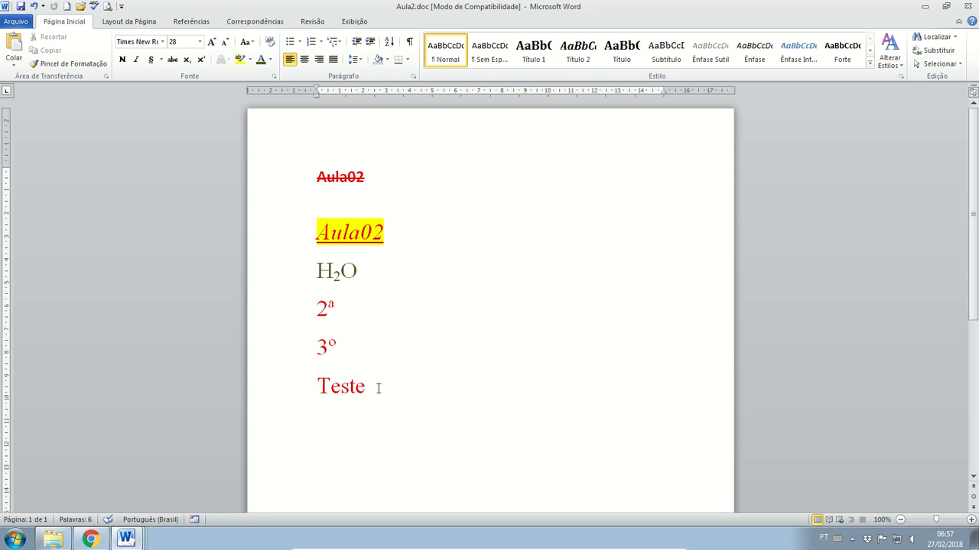
pyautogui.moveTo(376, 387); pyautogui.dragTo(311, 180)
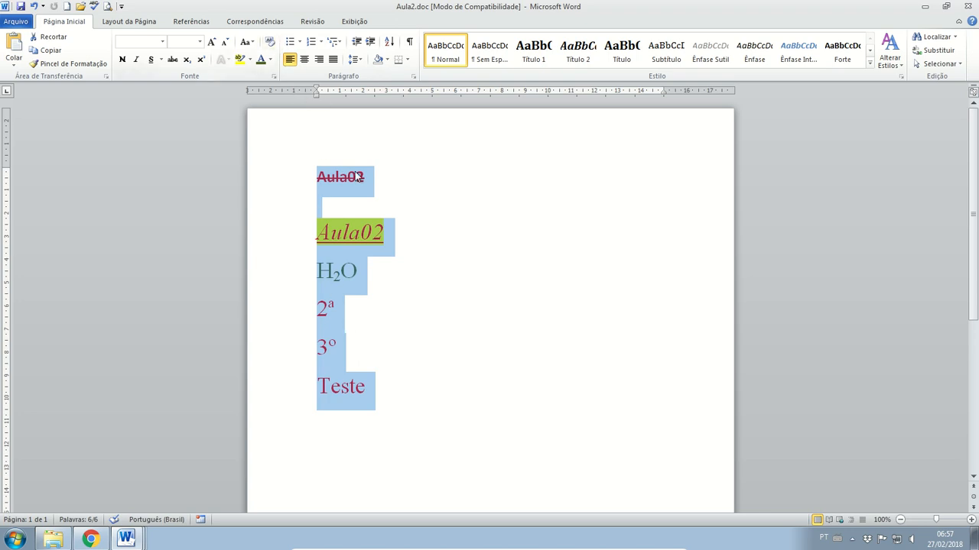
pyautogui.click(271, 44)
pyautogui.click(405, 233)
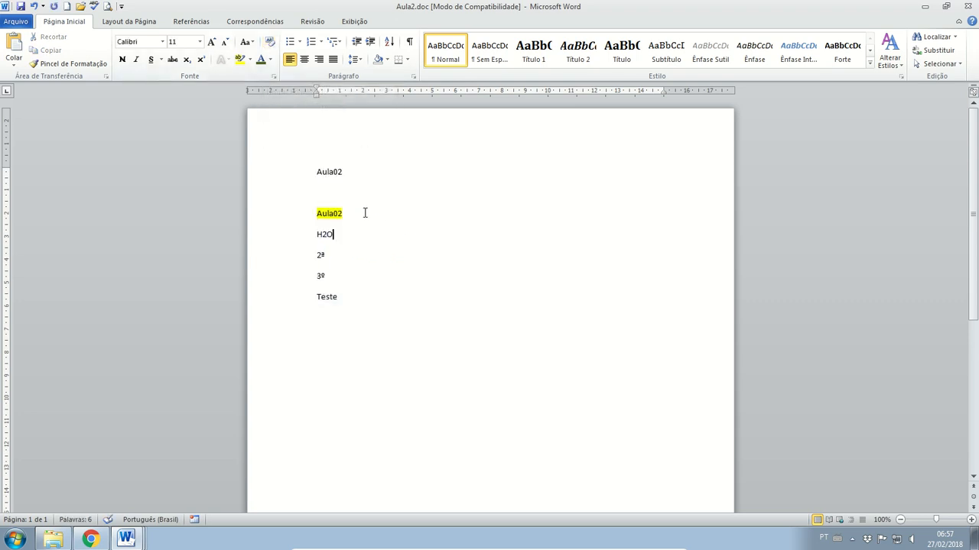
# - Remove the highlight colour from the second Aula02 line and select all the text in the document
pyautogui.moveTo(364, 213); pyautogui.dragTo(301, 212)
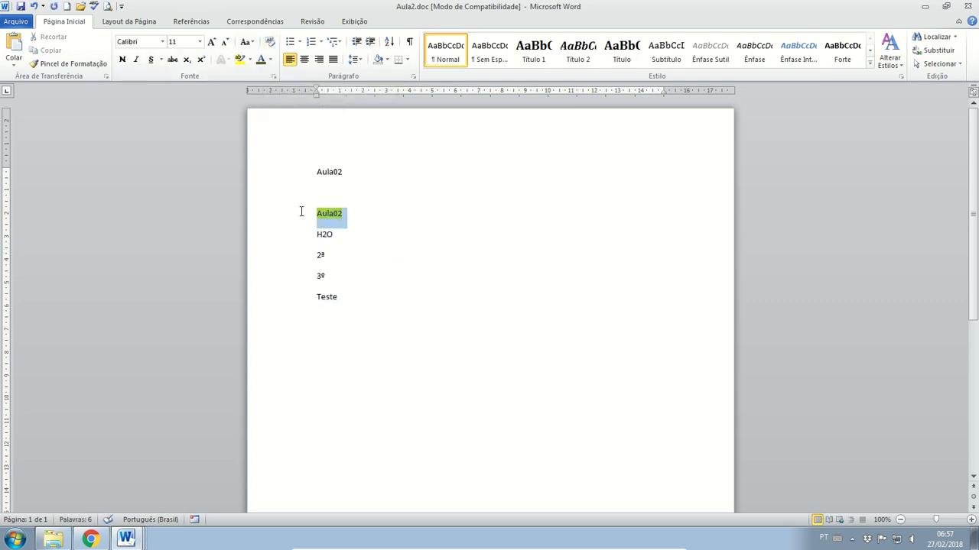
pyautogui.click(250, 59)
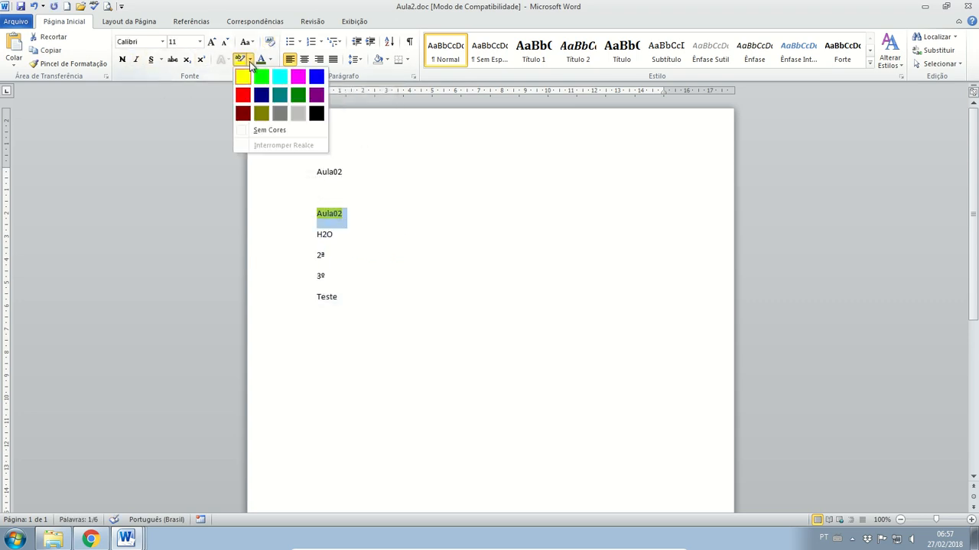
pyautogui.click(269, 130)
pyautogui.moveTo(346, 300); pyautogui.dragTo(323, 151)
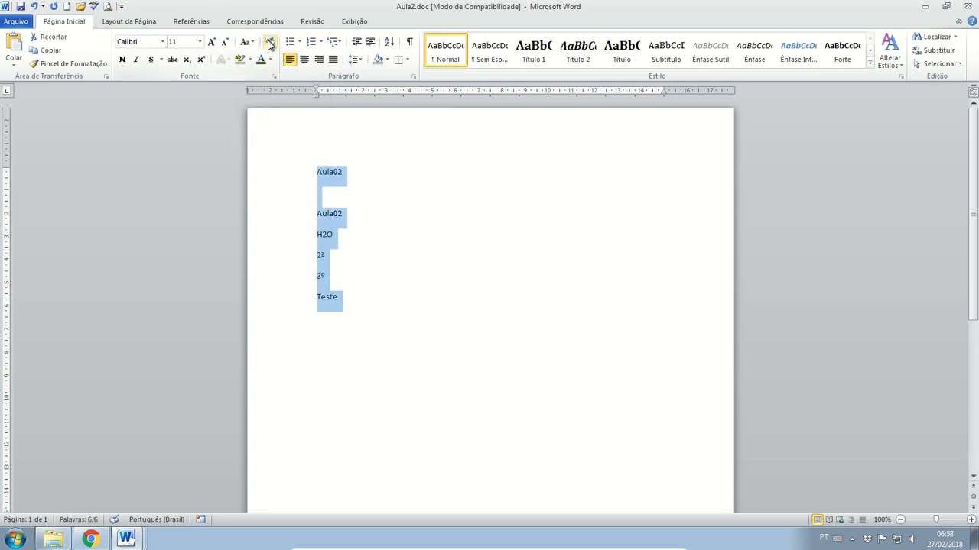